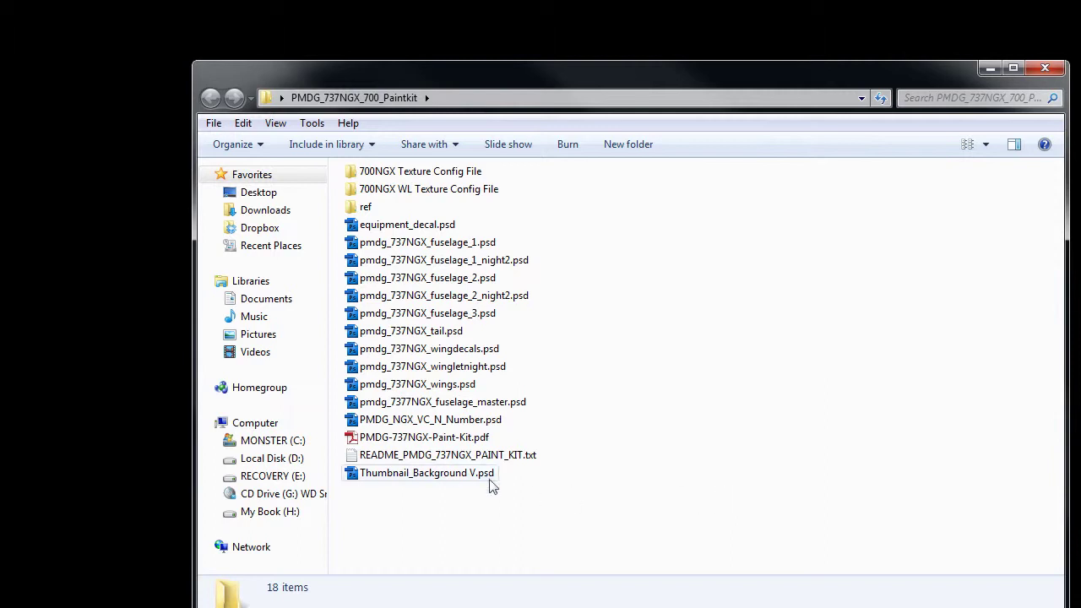
Open the Boeing 737-900 thumbnail template Thumbnail_Background V.psd from the paintkit folder in Photoshop.
click(452, 477)
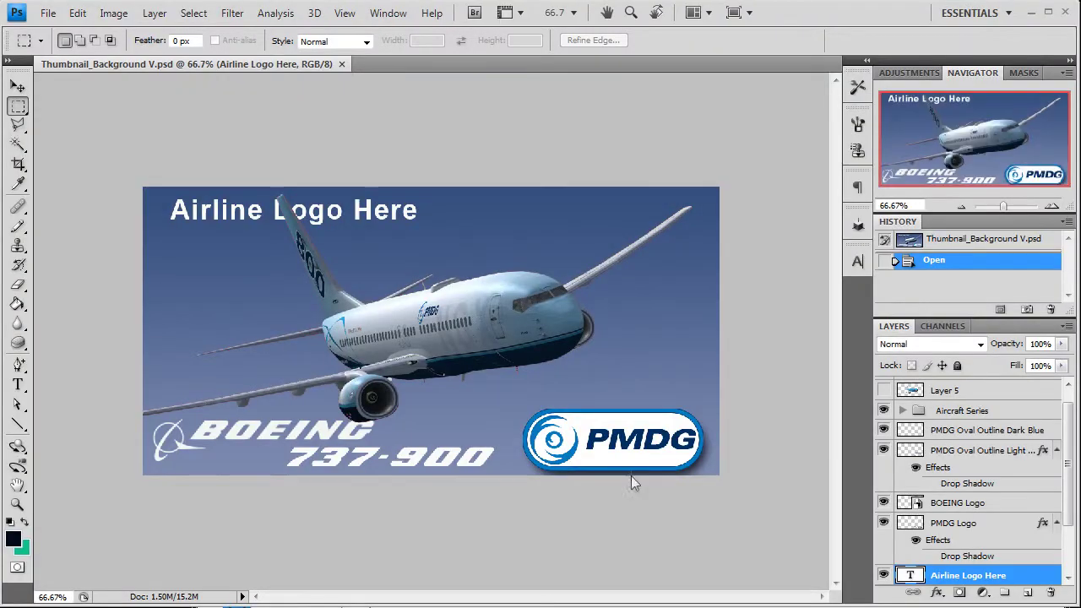
Open the screenshot 2013-11-25_14-54-25-217.BMP from Pictures > Flight Simulator X Files.
click(44, 12)
click(63, 48)
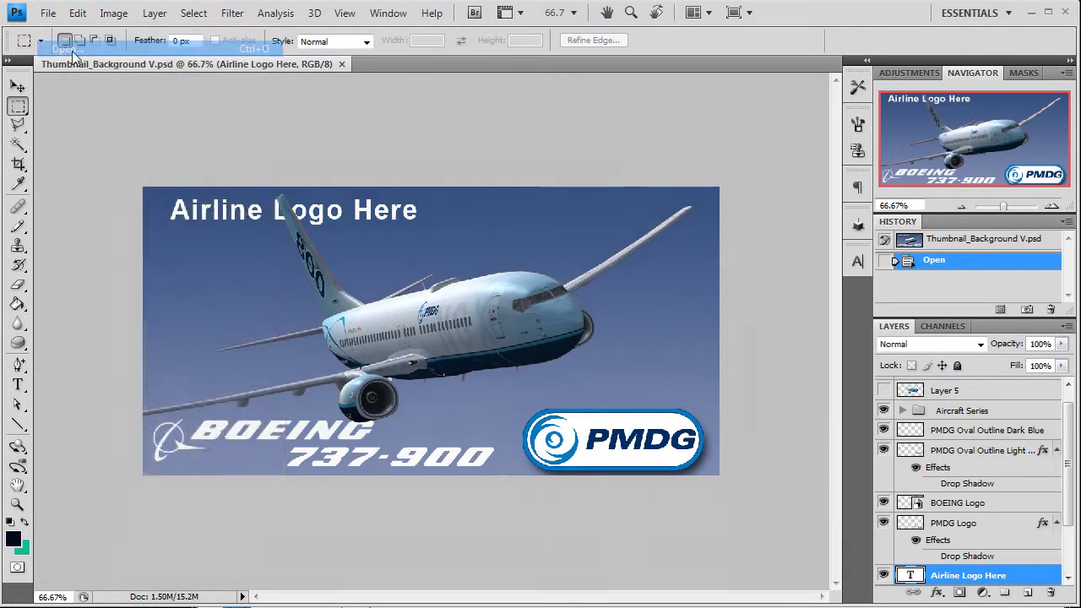
click(142, 346)
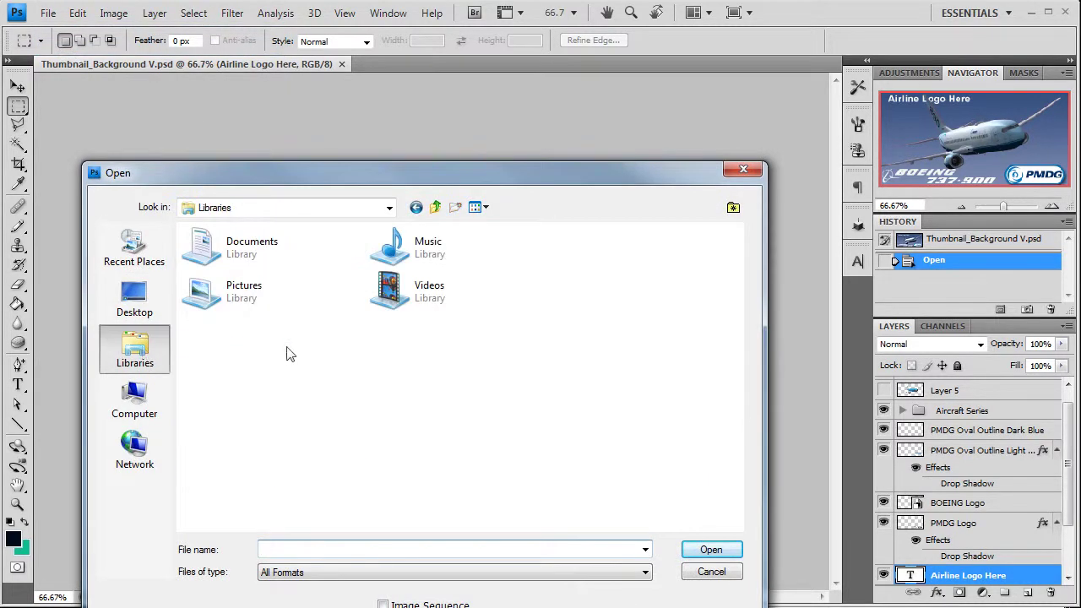
double_click(239, 292)
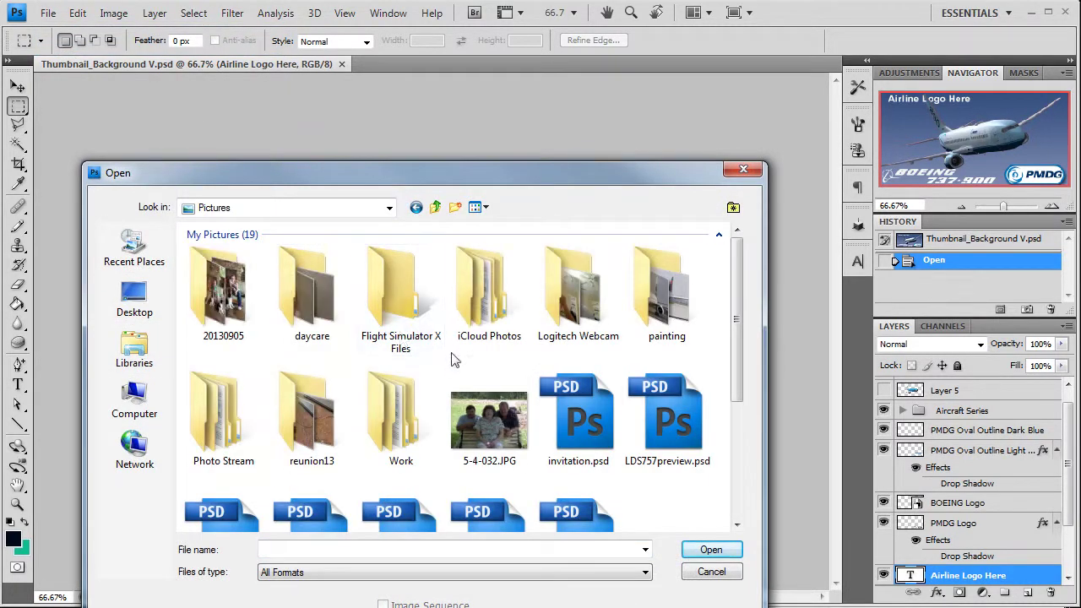
double_click(415, 314)
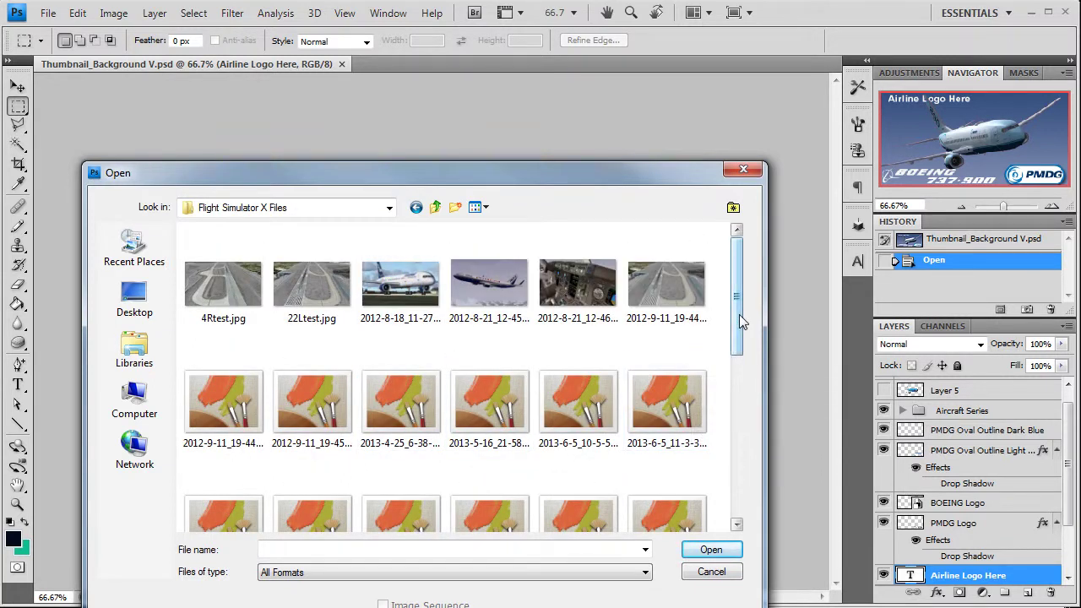
drag(739, 317, 733, 484)
double_click(667, 363)
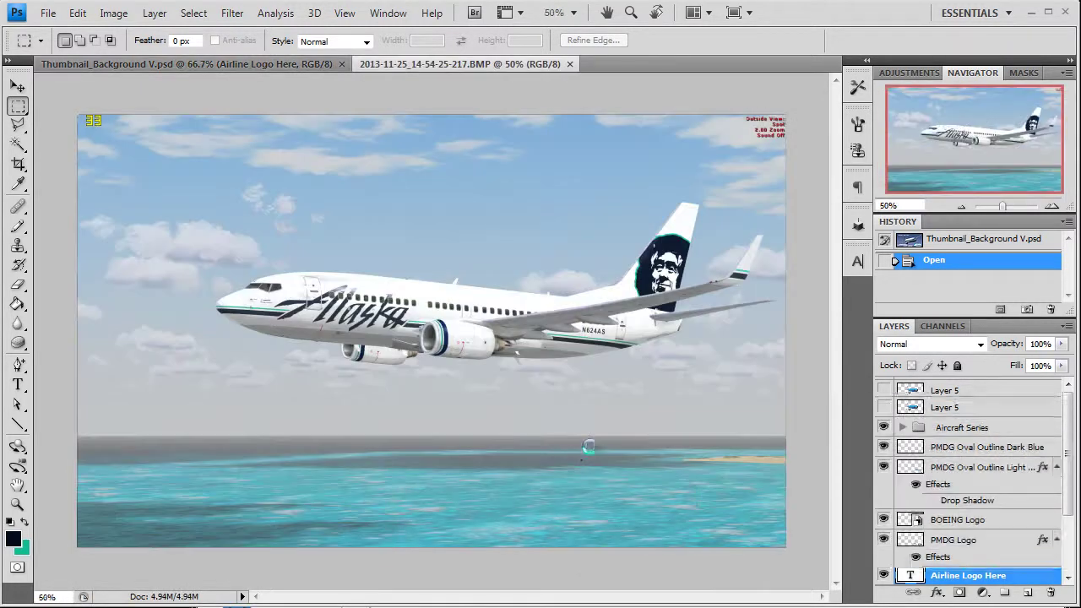
Copy the whole Alaska screenshot, close its tab, and paste it into the thumbnail as Layer 8.
key(ctrl+a)
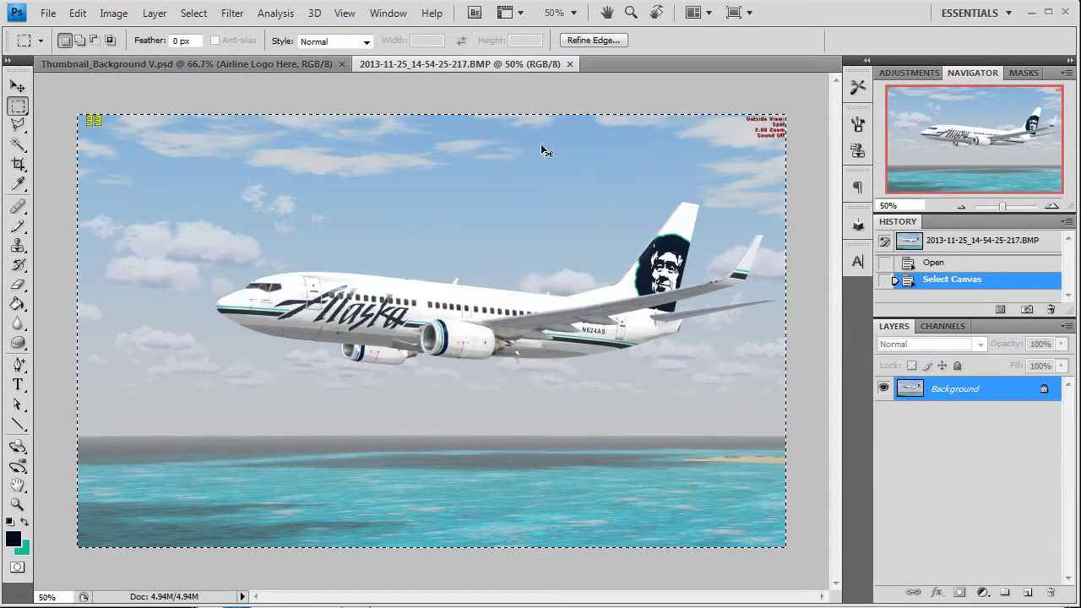
click(570, 64)
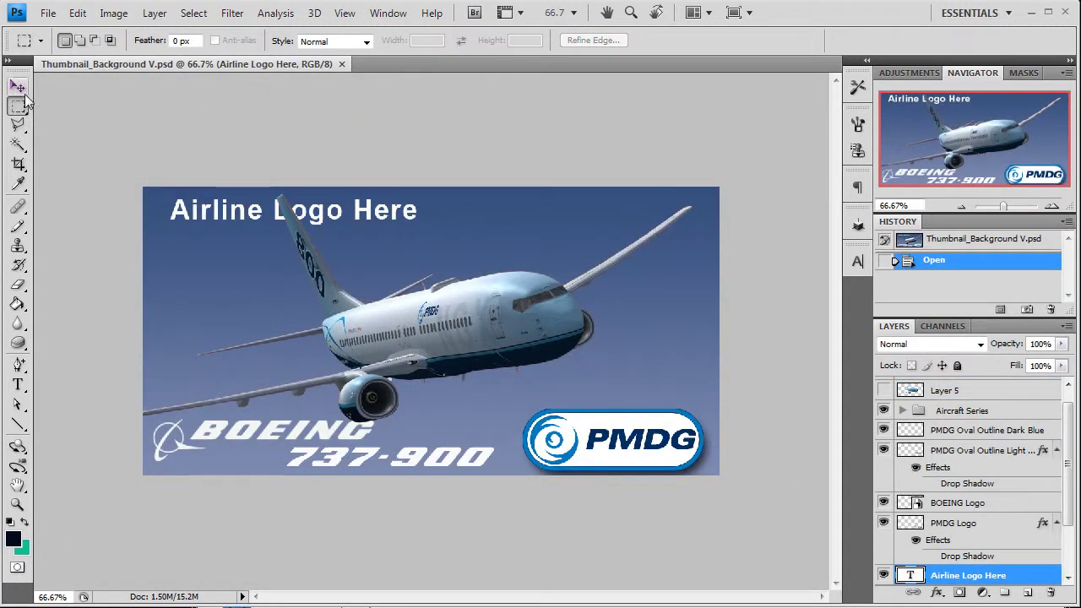
key(ctrl+v)
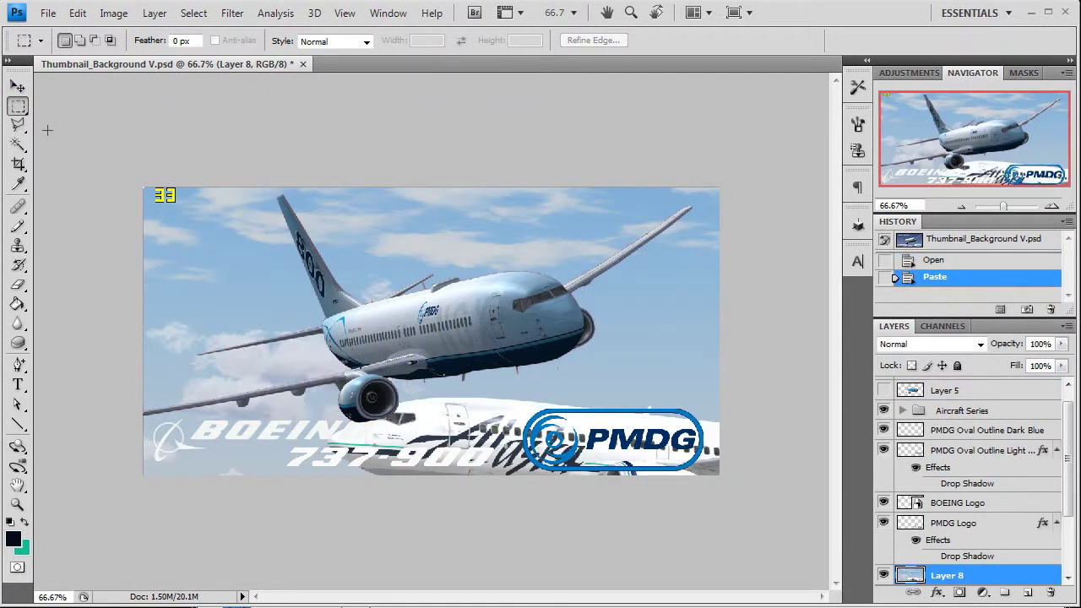
Move the pasted Alaska 737 and scale it to 81.6% so the plane fits the thumbnail.
key(v)
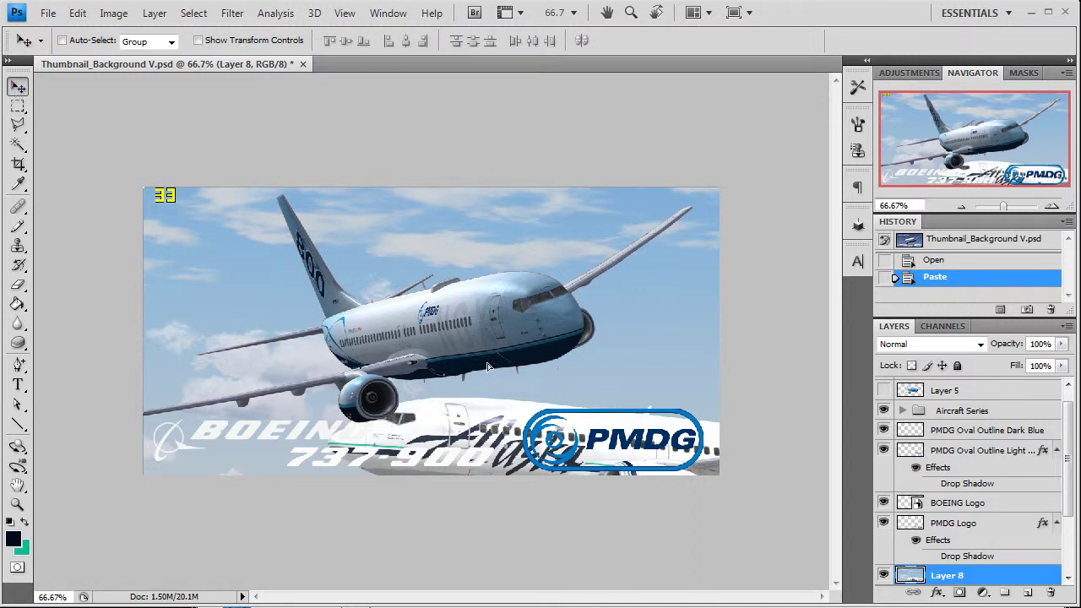
drag(487, 367, 328, 283)
key(ctrl+t)
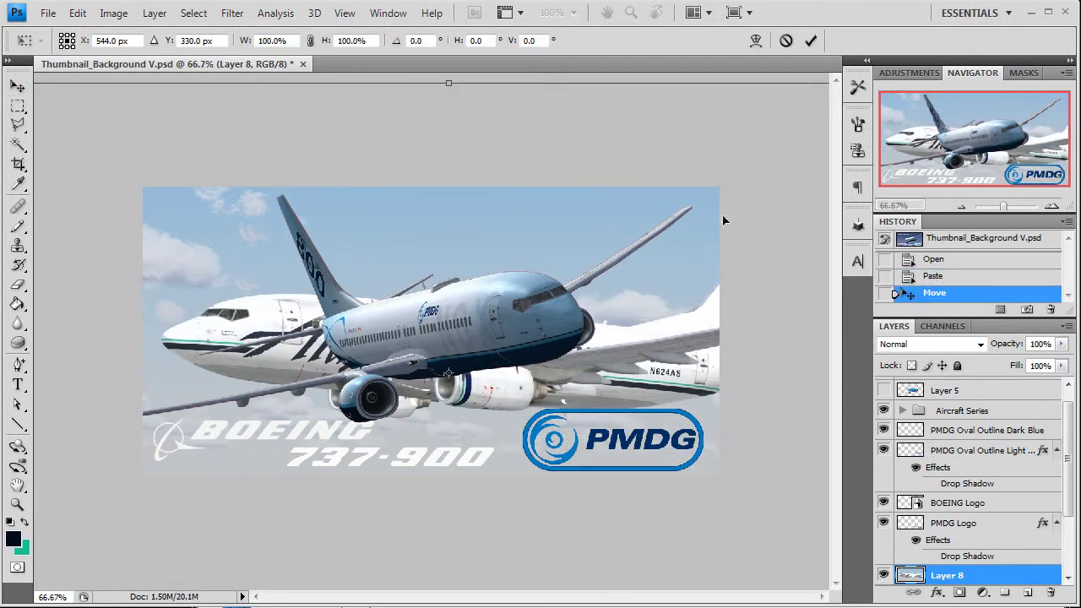
drag(188, 153, 350, 169)
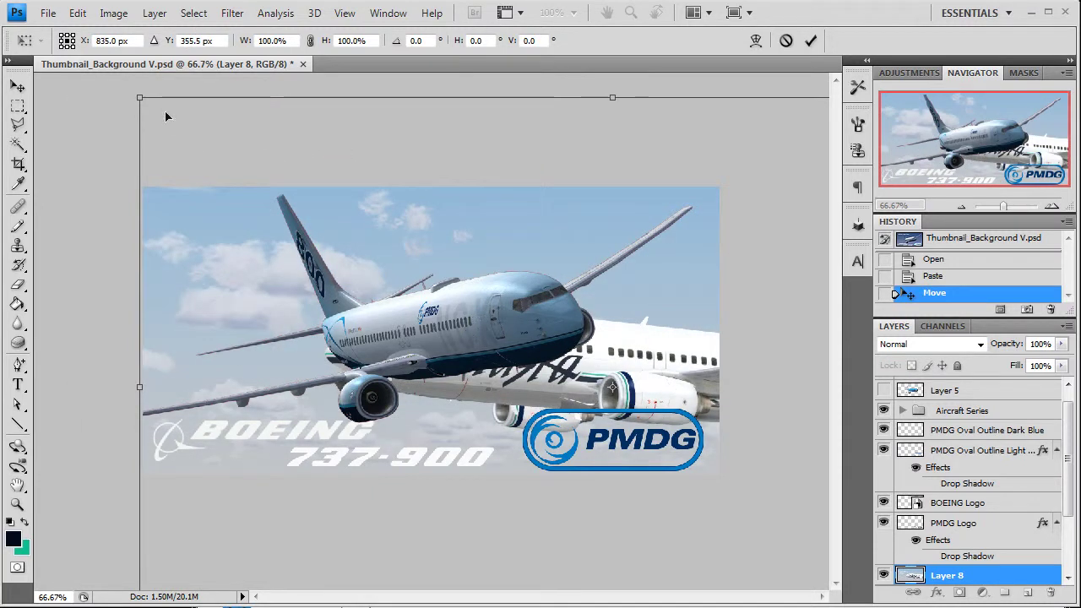
drag(135, 91, 111, 157)
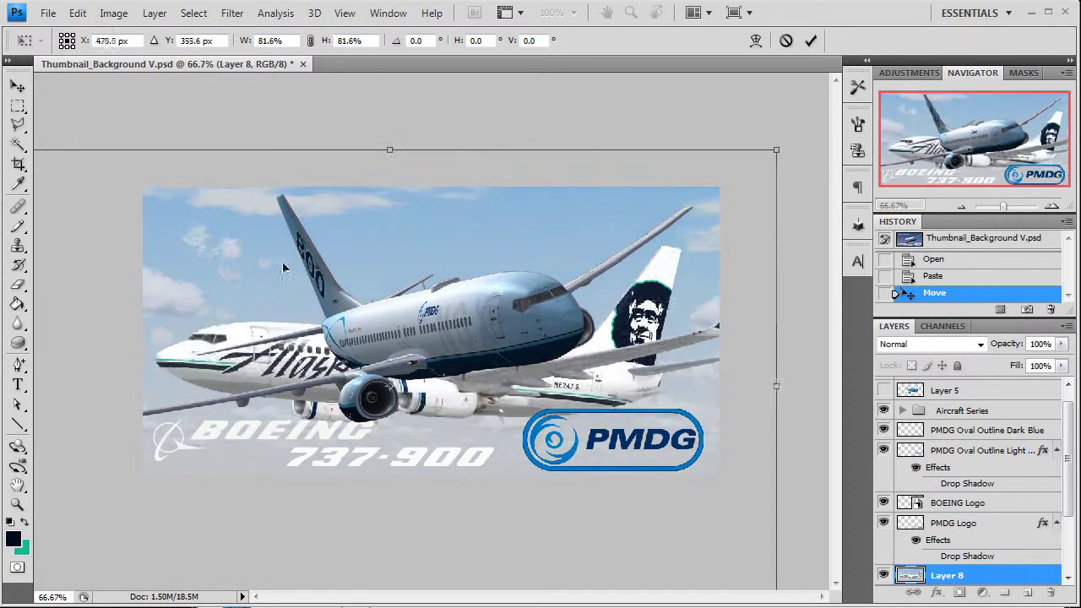
drag(287, 267, 281, 262)
key(Return)
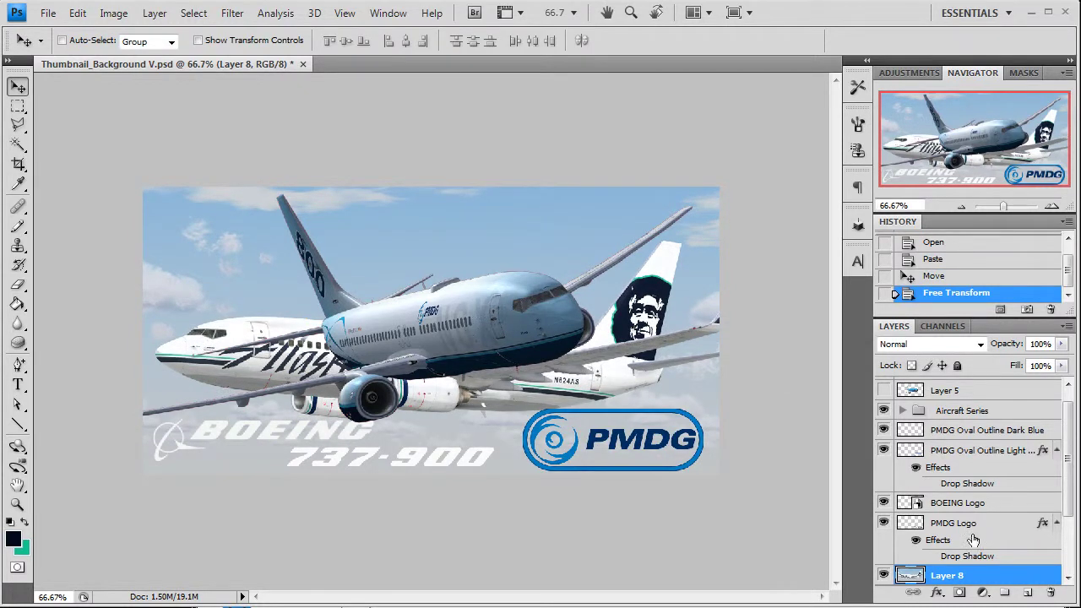
Hide the 737-900 and 737-800 text layers in Aircraft Series, keeping both oval outlines visible.
scroll(931, 436, up, 1)
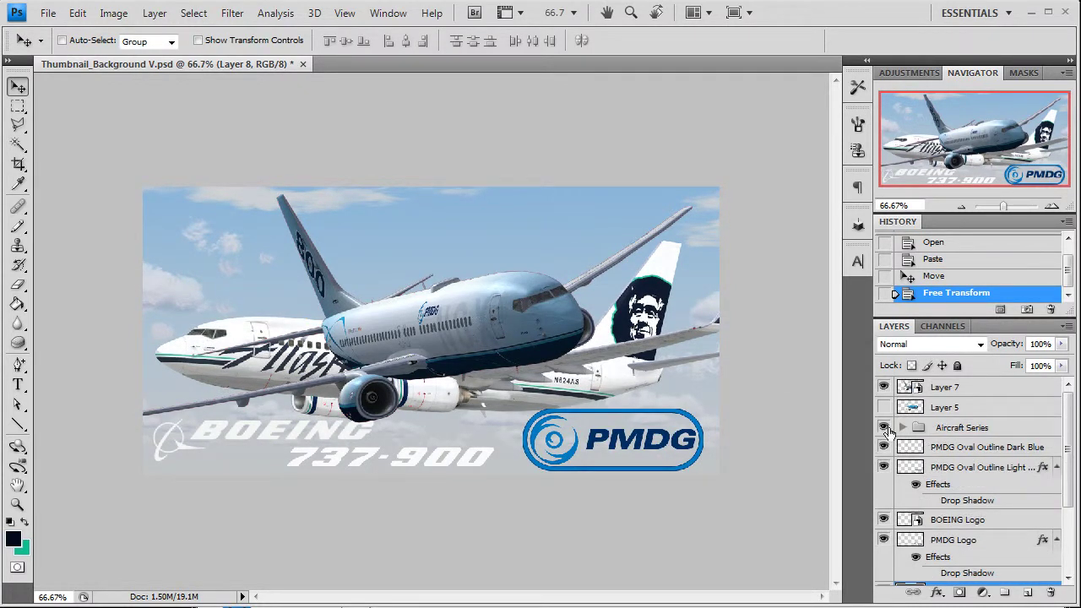
click(900, 428)
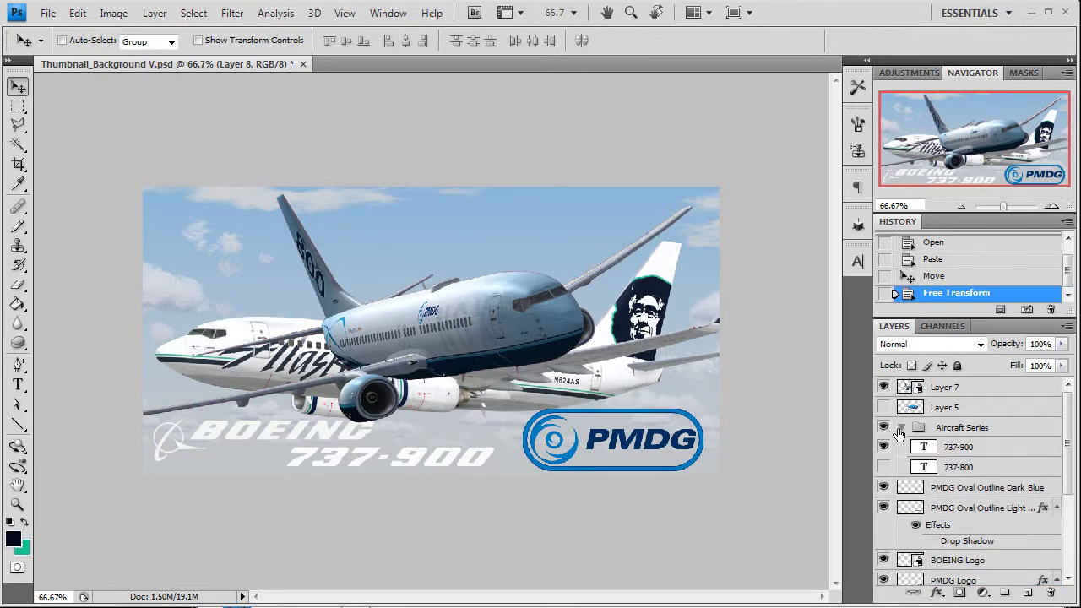
click(882, 452)
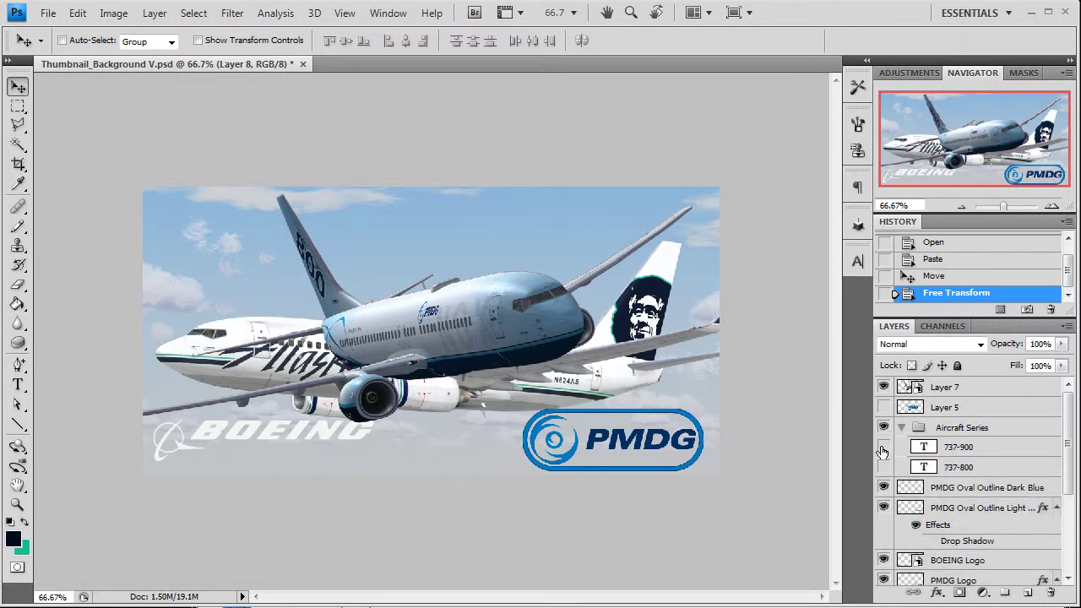
click(979, 471)
click(883, 467)
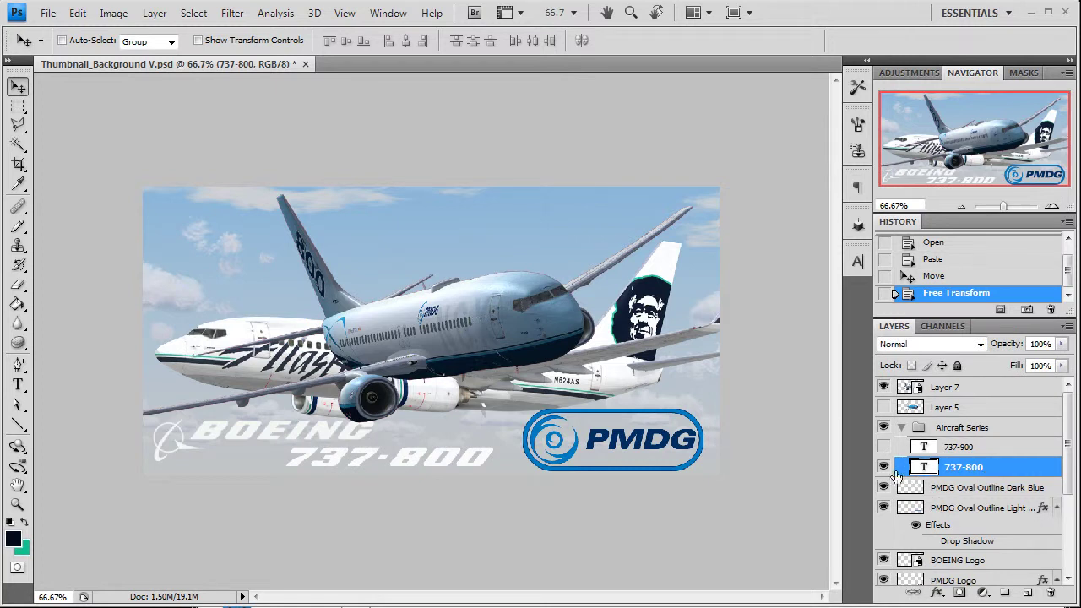
click(884, 469)
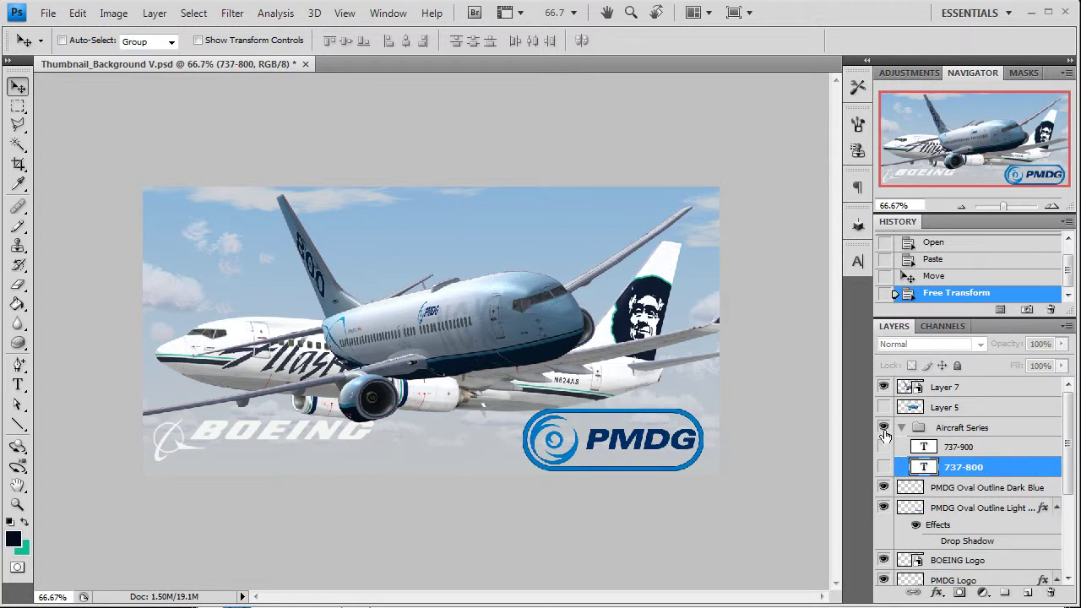
click(883, 488)
click(884, 508)
scroll(884, 507, down, 1)
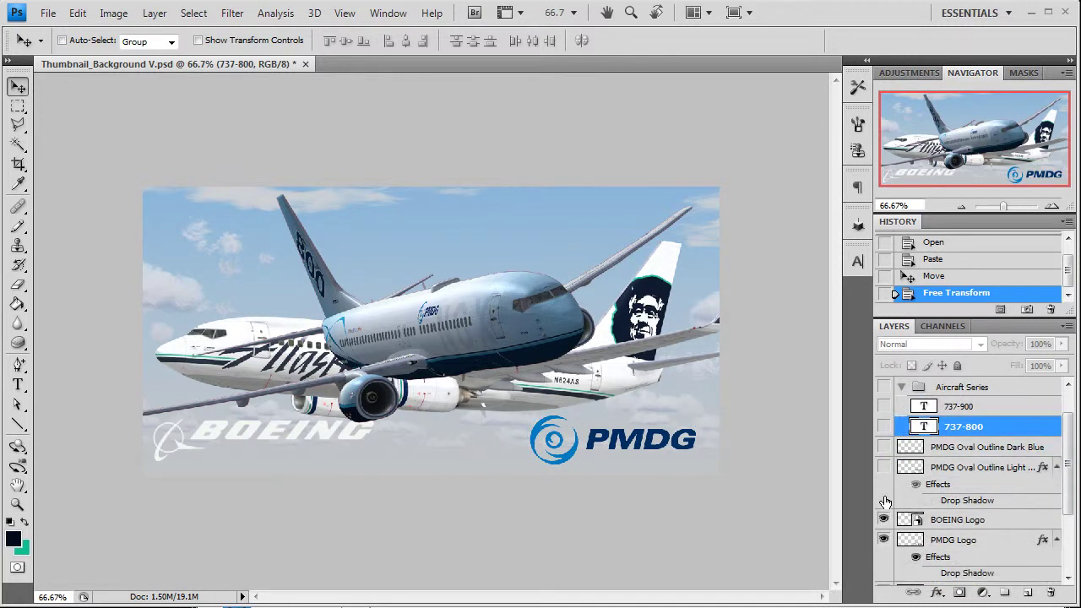
drag(885, 467, 885, 457)
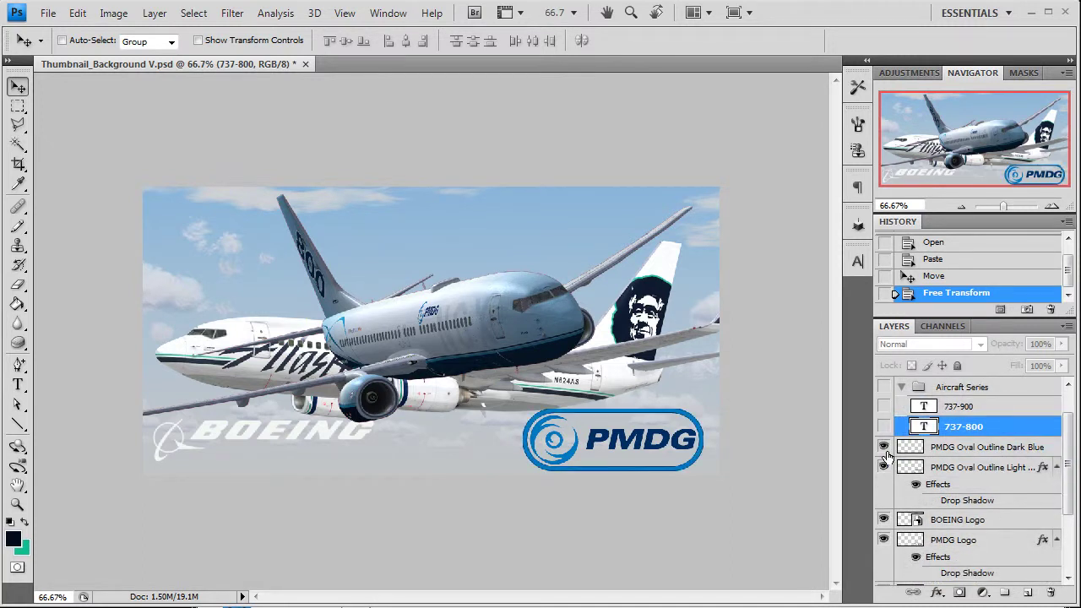
scroll(887, 456, down, 3)
Hide the BOEING logo and the template's blue 737, leaving the Alaska image and PMDG logo visible.
click(884, 461)
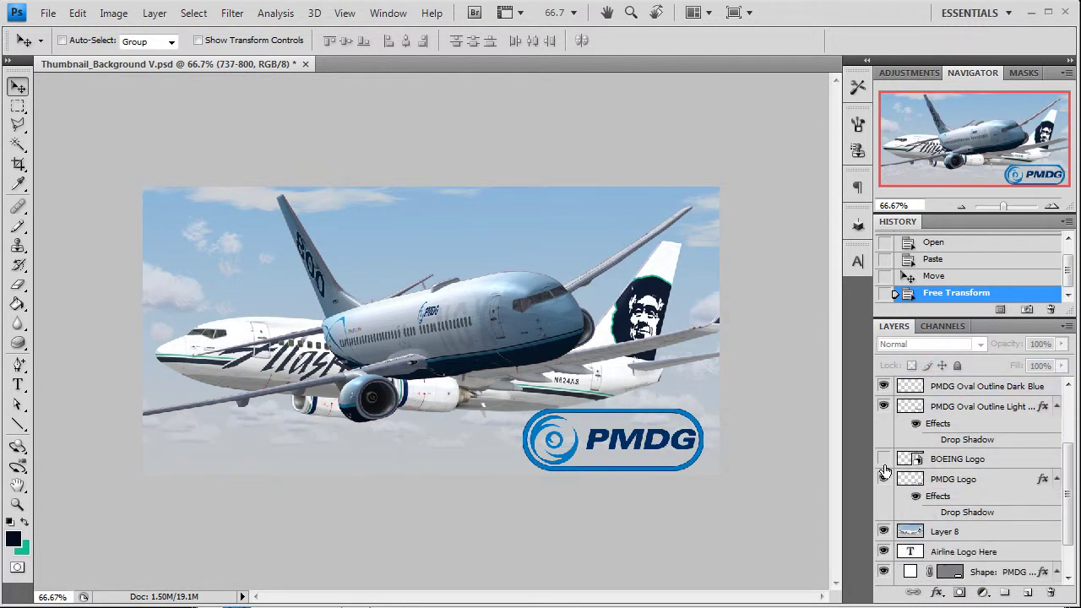
click(884, 531)
click(884, 531)
click(885, 479)
click(884, 479)
scroll(885, 479, up, 5)
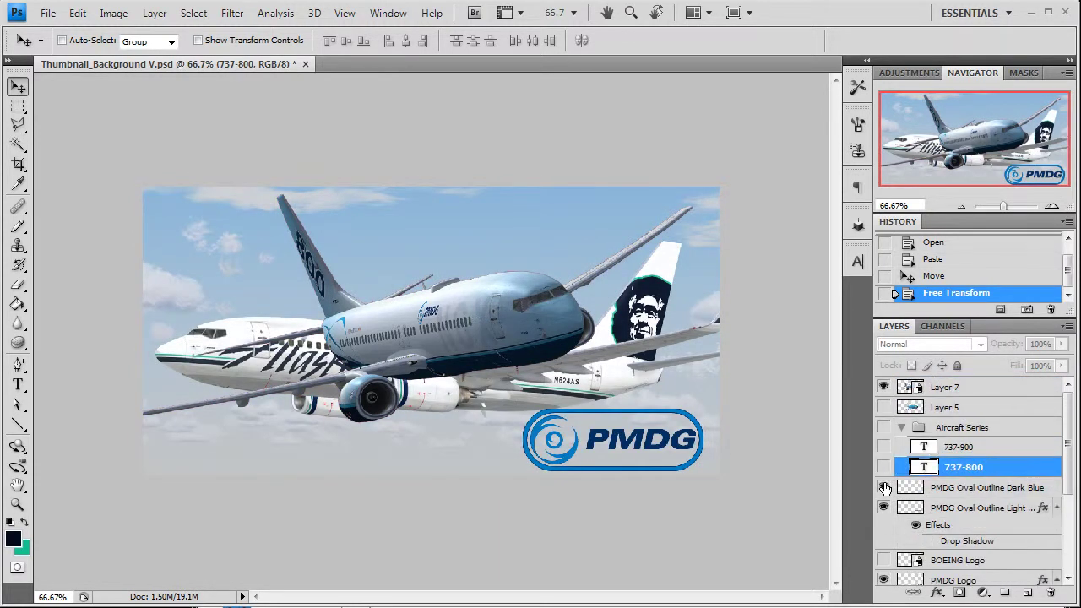
click(884, 387)
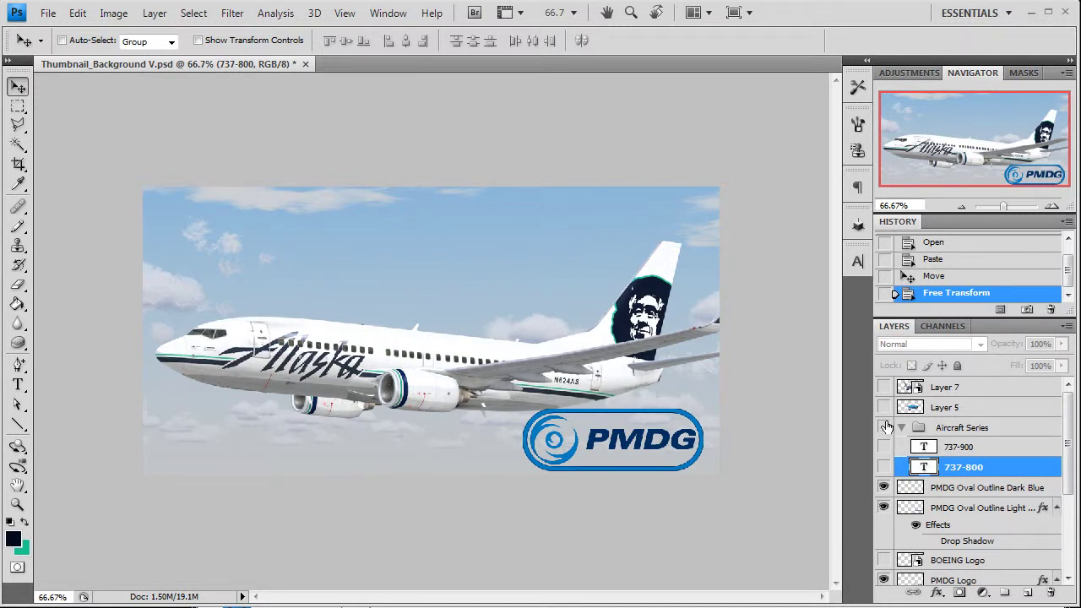
Raise the Alaska 737 layer slightly higher on the canvas.
scroll(968, 507, down, 7)
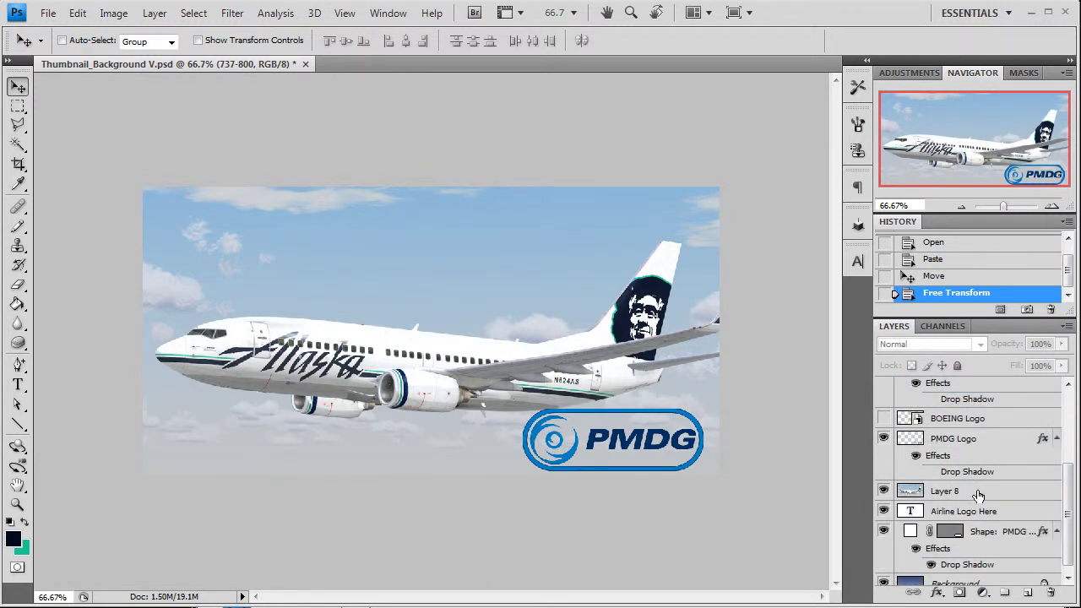
click(978, 493)
drag(608, 369, 592, 355)
Flatten the image, discarding the hidden layers.
click(154, 12)
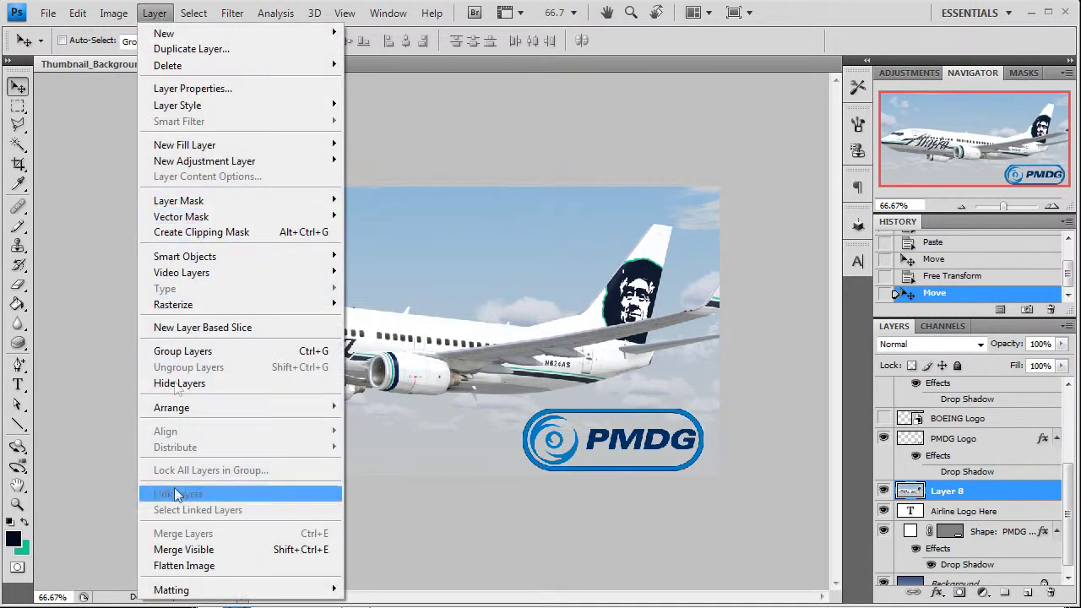
click(171, 566)
click(511, 247)
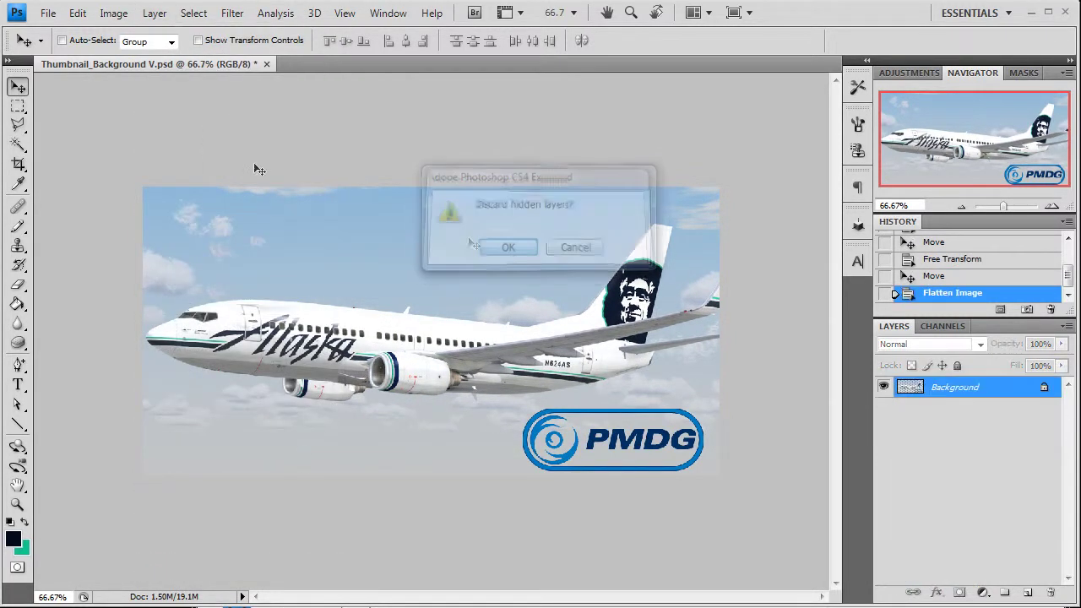
In Save As, browse to C:\FSX\SimObjects\Airplanes\PMDG 737-700NGX WL\Texture.alaska.
click(49, 13)
click(72, 236)
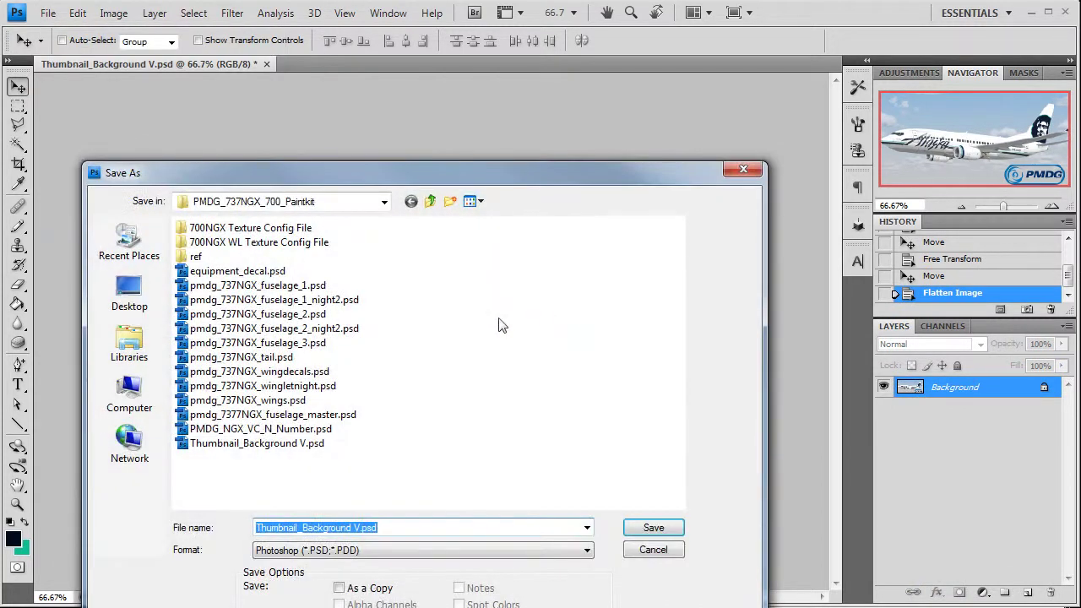
click(129, 393)
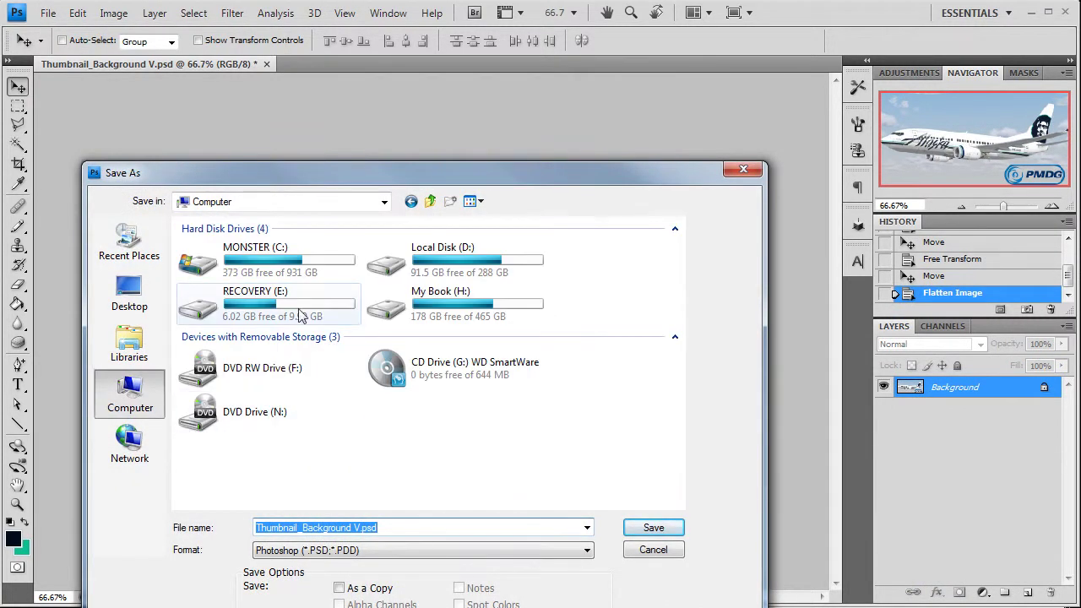
double_click(304, 268)
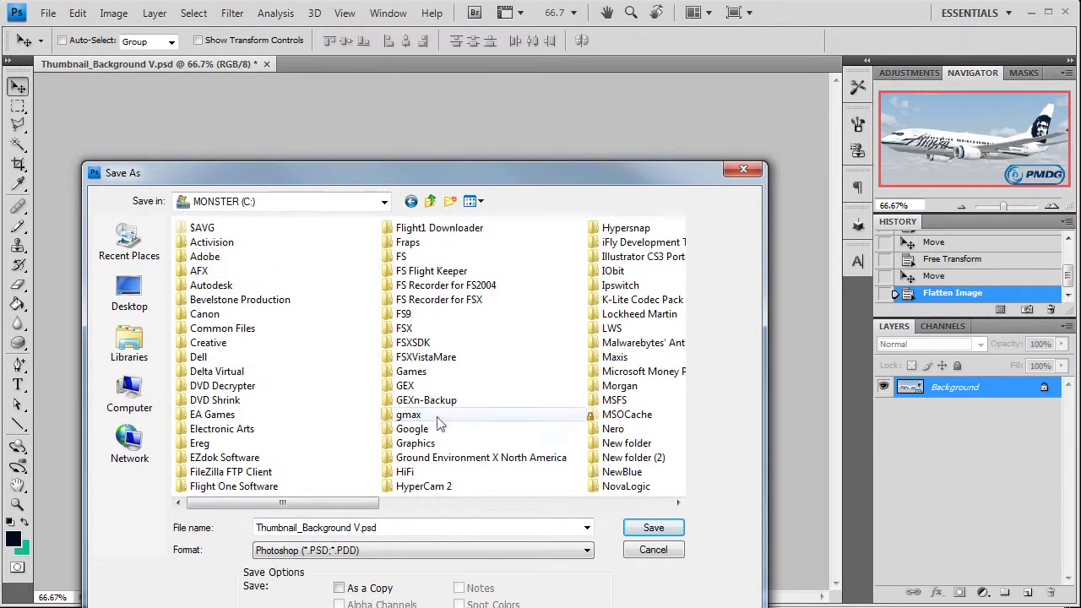
scroll(474, 489, down, 2)
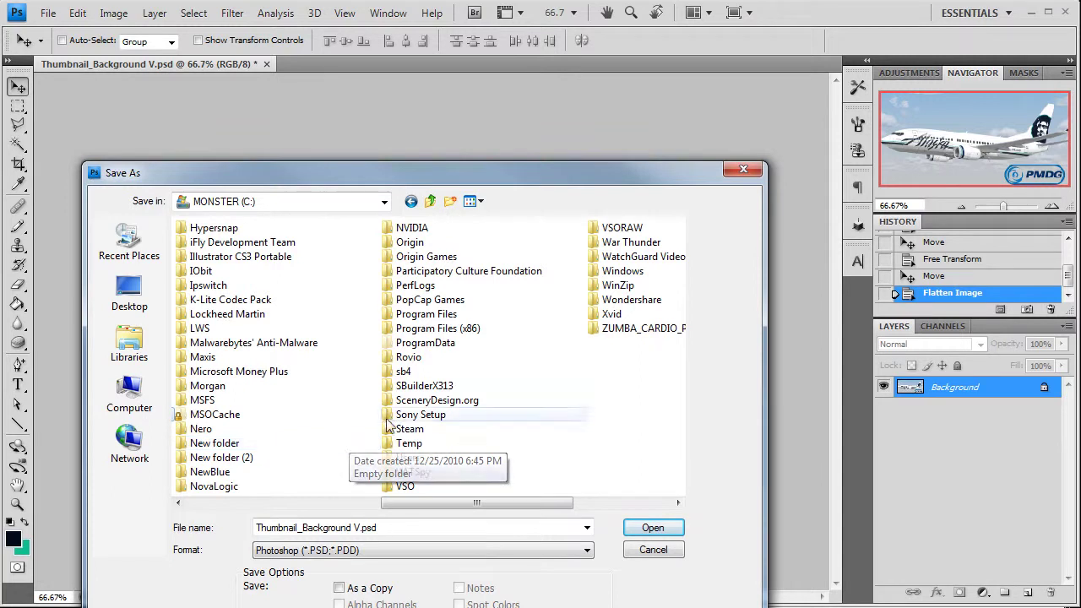
scroll(397, 422, up, 2)
double_click(414, 332)
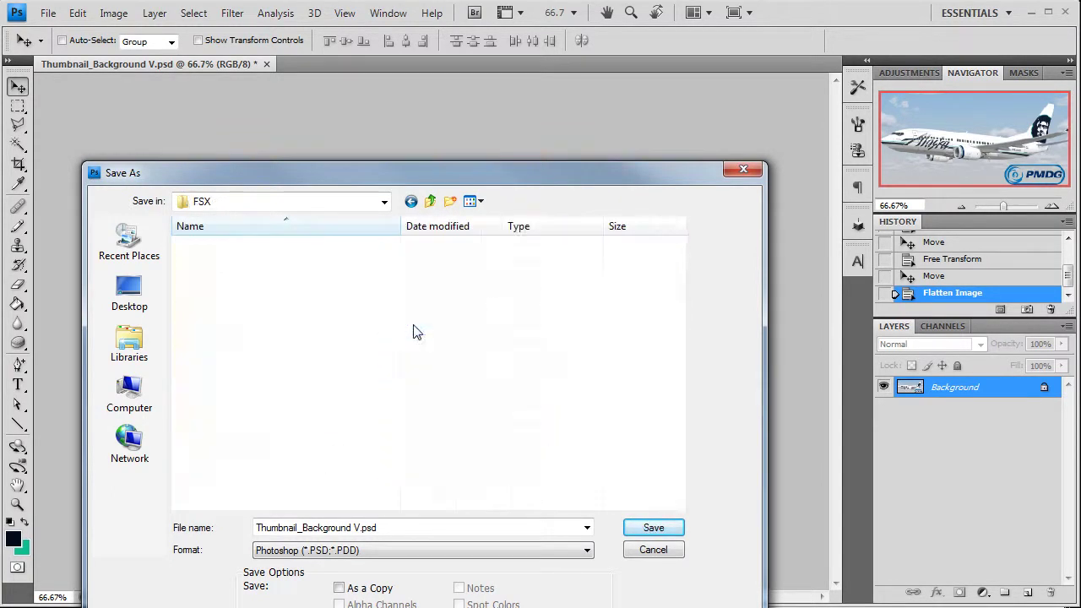
scroll(216, 355, down, 9)
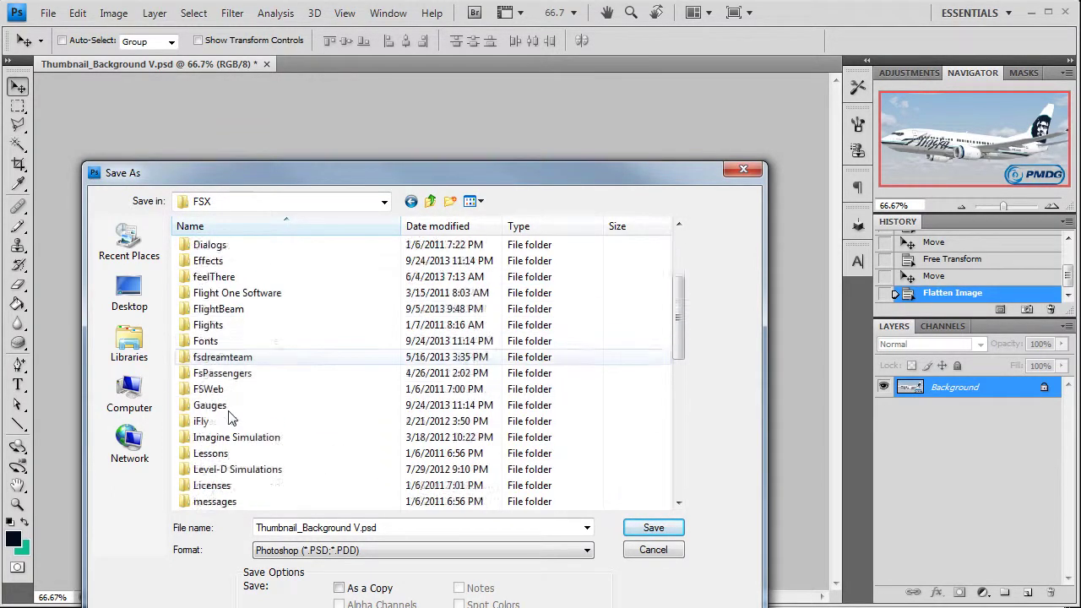
click(222, 503)
double_click(220, 503)
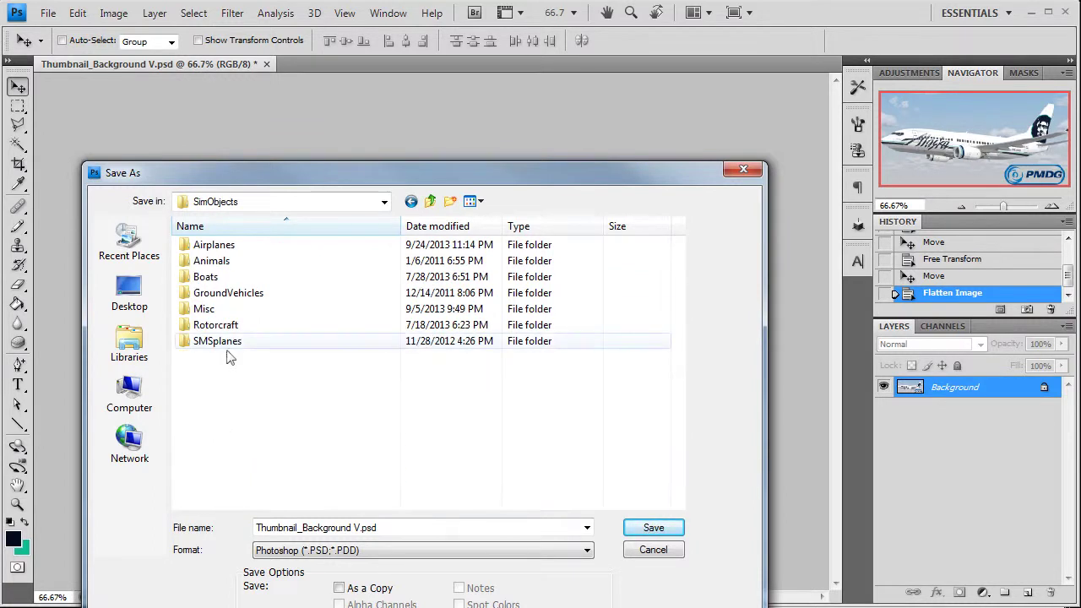
double_click(215, 244)
scroll(309, 448, down, 20)
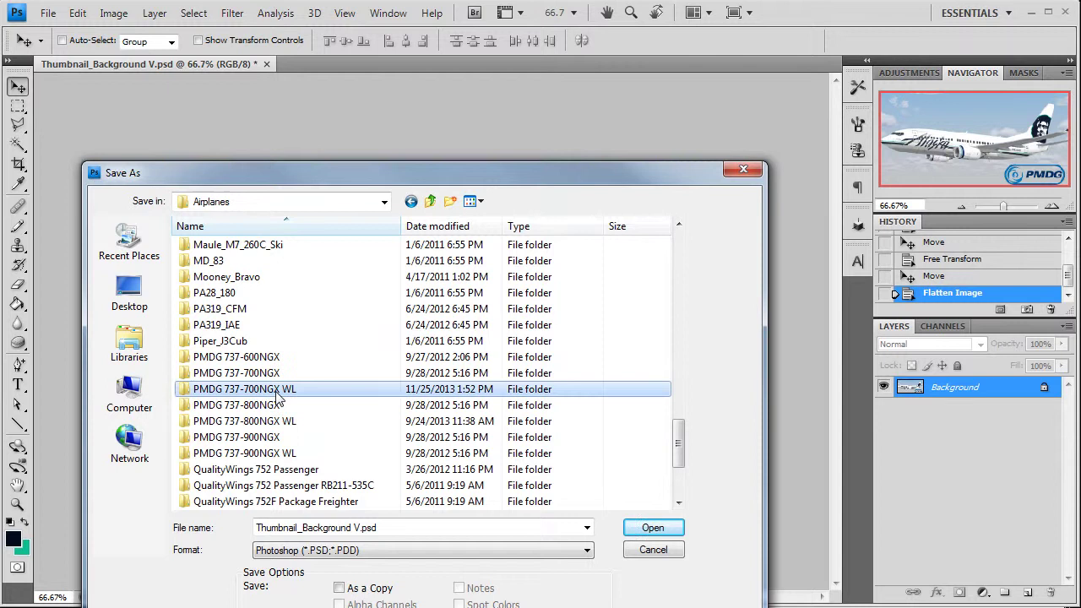
double_click(276, 390)
double_click(249, 294)
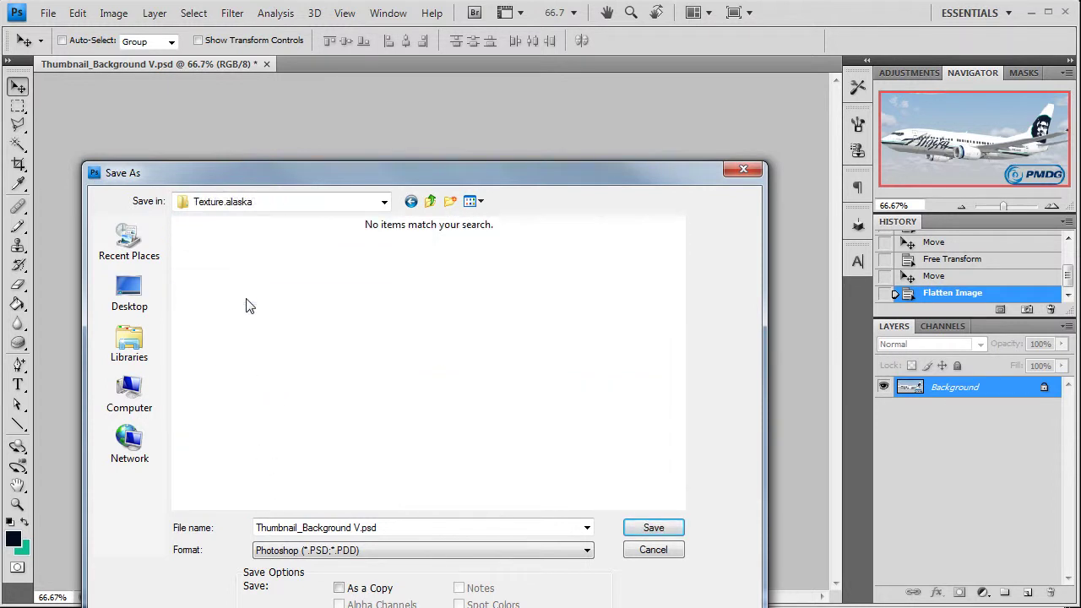
Save as JPEG over the existing thumbnail.jpg, confirming replacement and the quality settings.
click(292, 550)
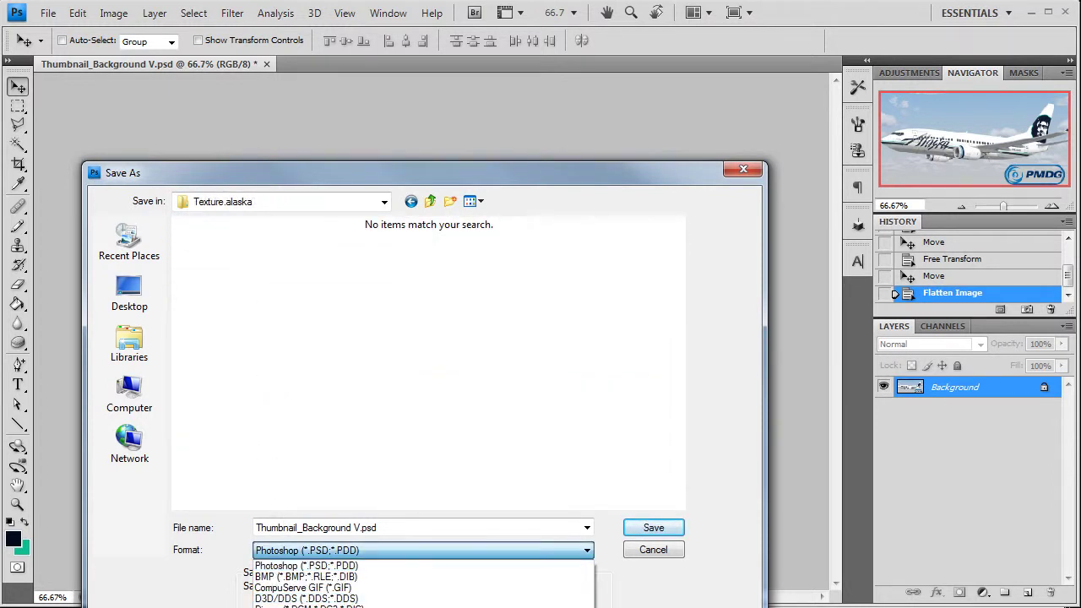
click(344, 604)
click(226, 229)
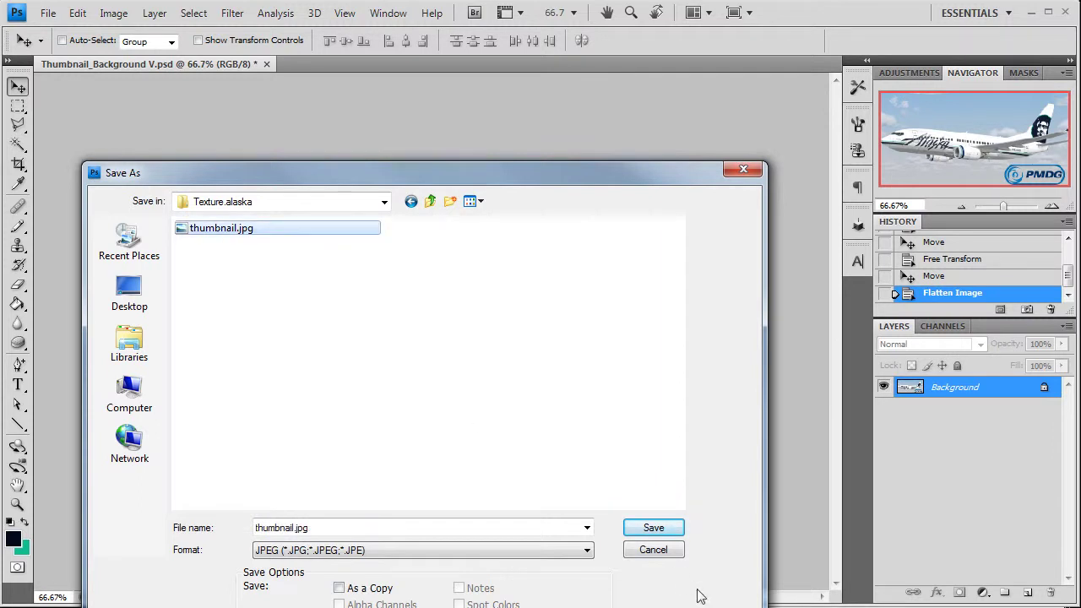
click(653, 528)
click(535, 249)
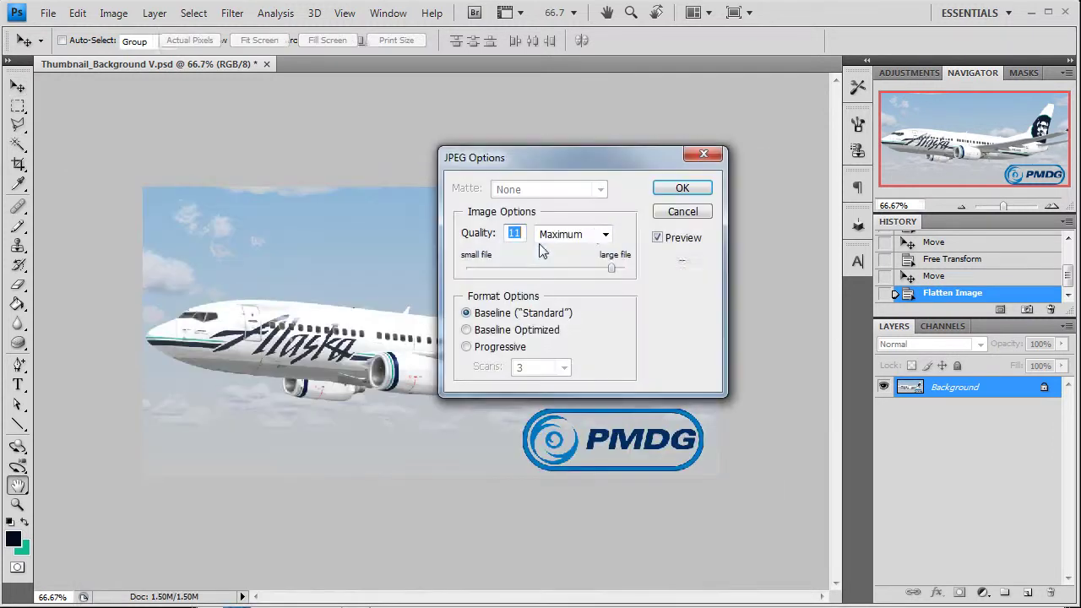
click(687, 191)
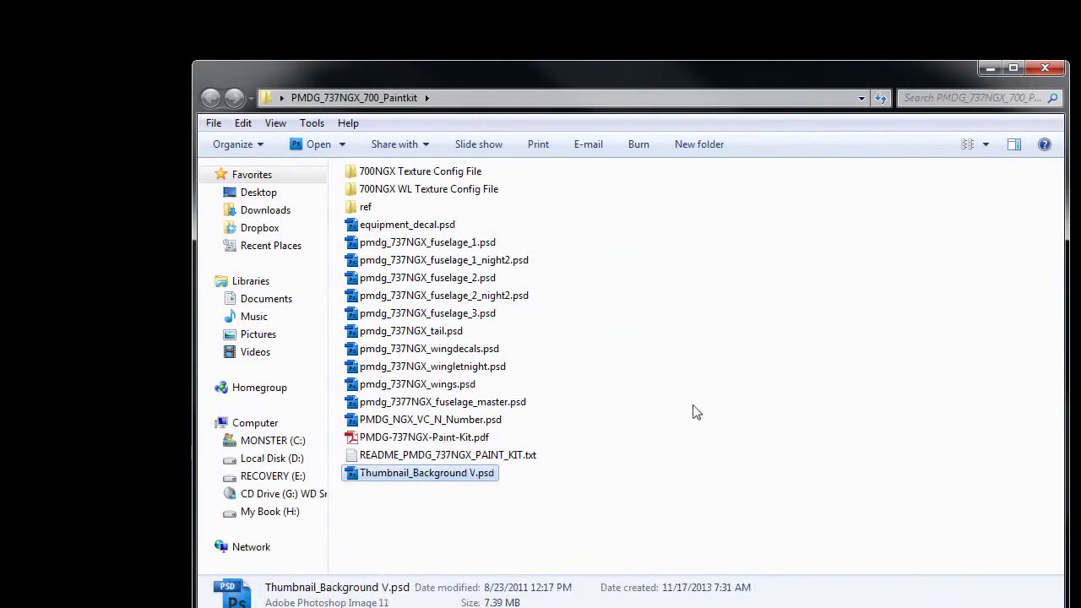
Launch PMDG Livery Manager from the Start menu's All Programs list.
click(698, 408)
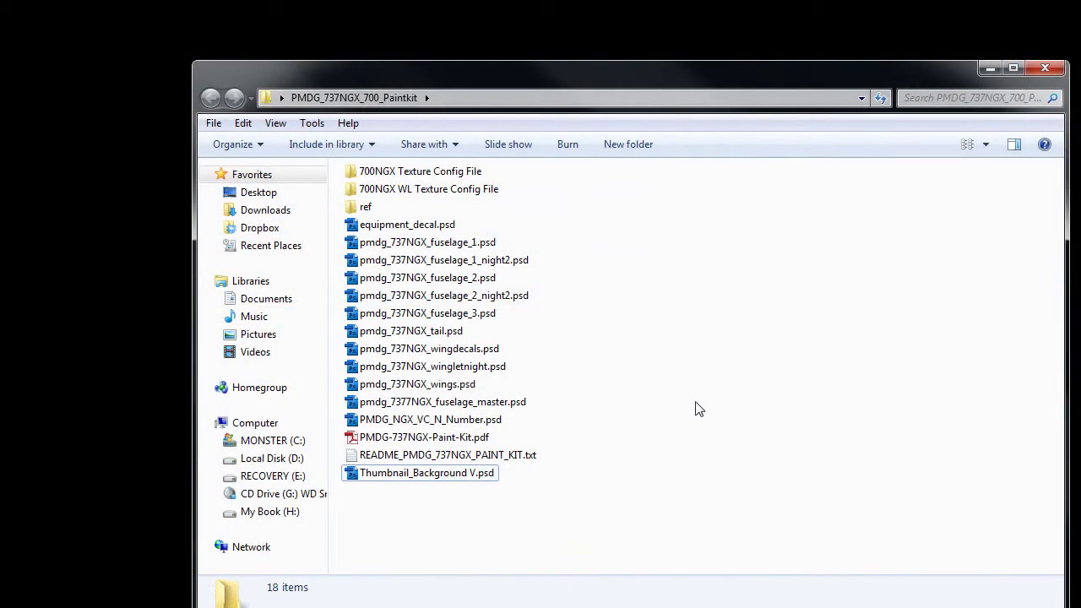
click(494, 438)
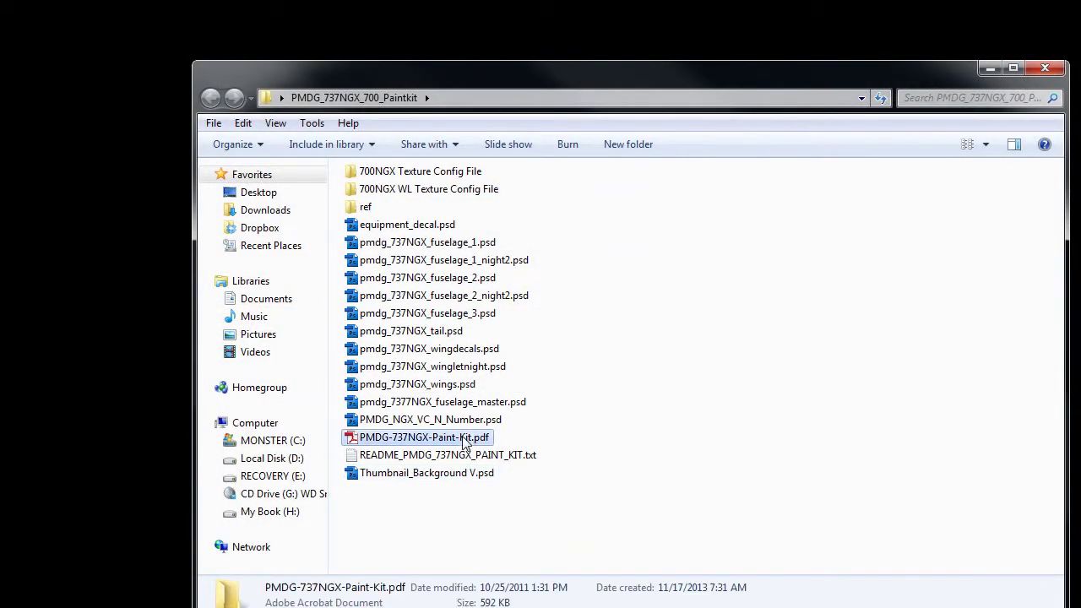
key(super)
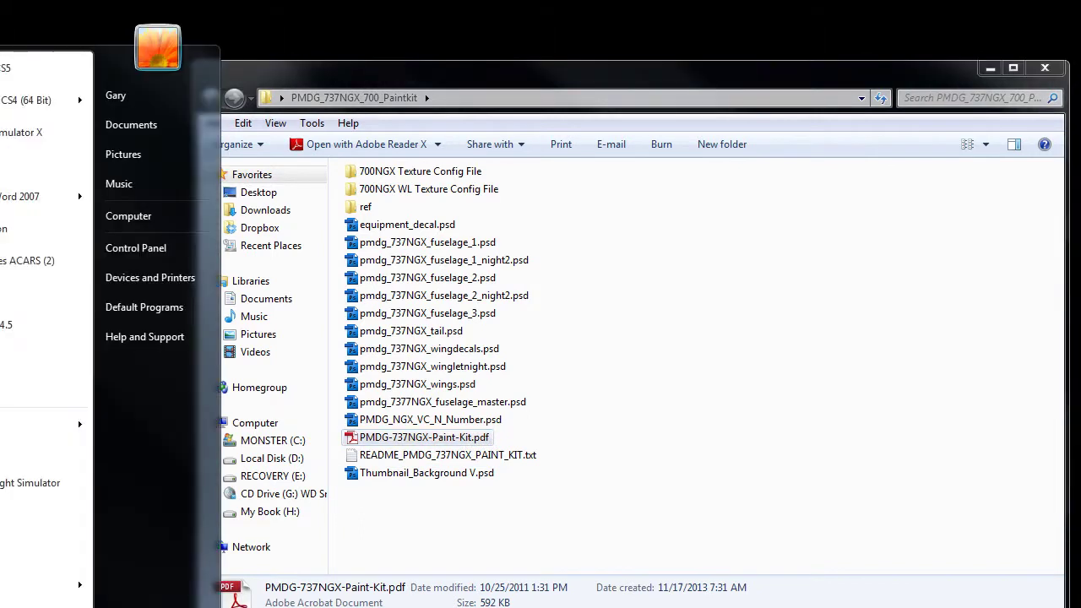
key(Up)
key(Return)
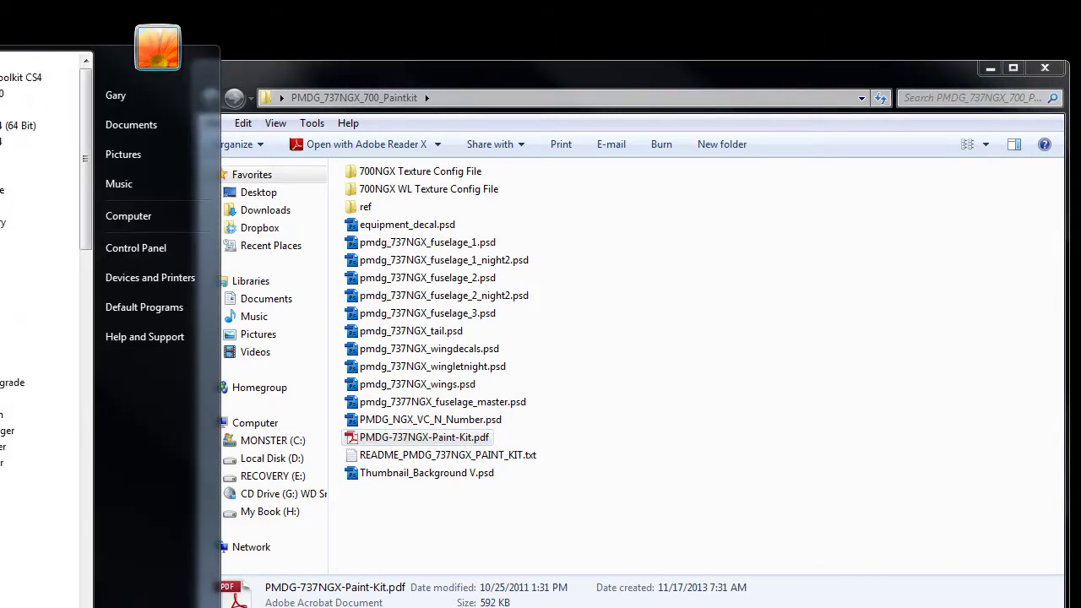
key(Up)
key(Up)
key(Up)
key(Up)
key(Up)
key(Up)
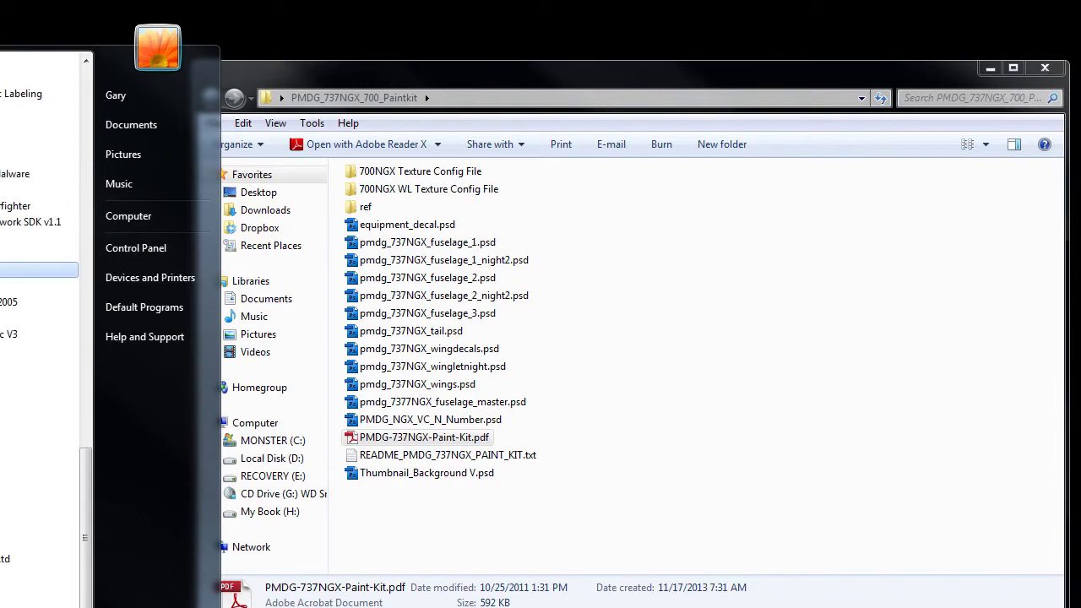
key(Return)
key(Up)
key(Up)
key(Up)
key(Up)
key(Up)
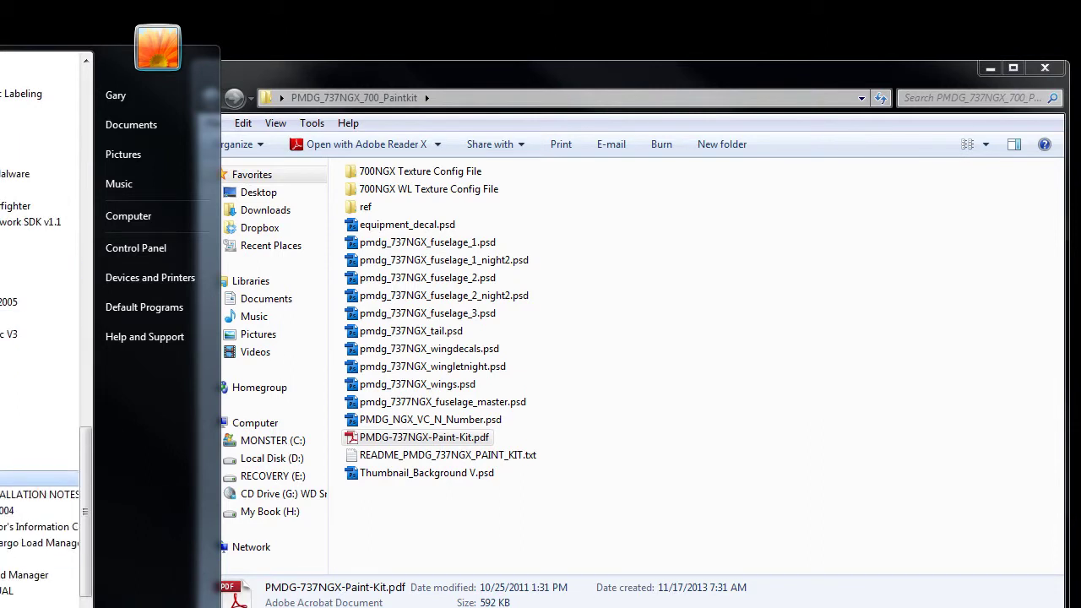
key(Down)
key(Down)
key(Down)
key(Down)
key(Down)
key(Down)
key(Down)
key(Down)
key(Down)
key(Down)
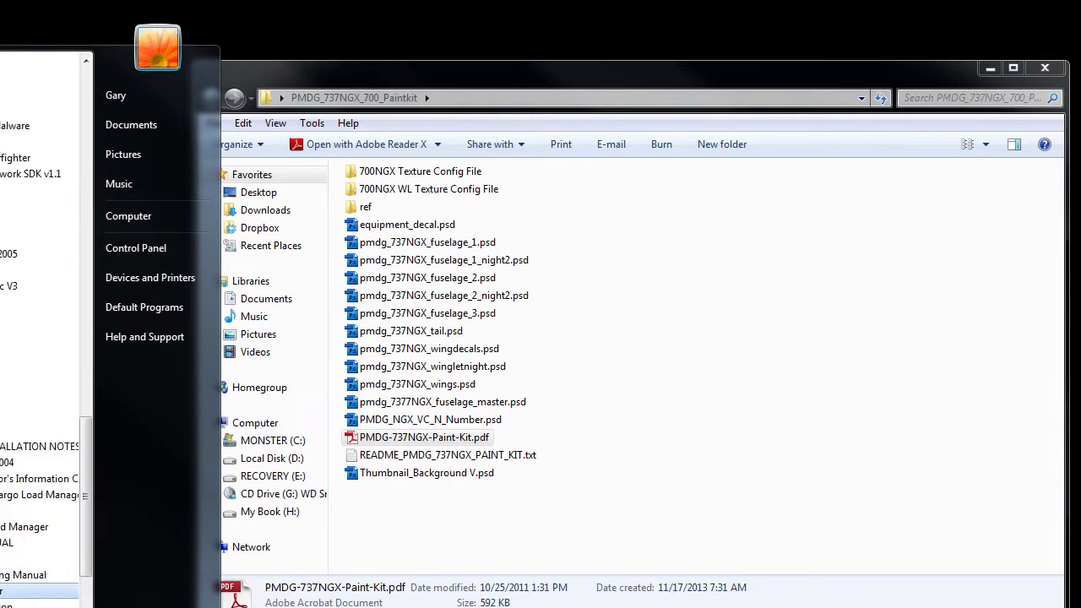
key(Down)
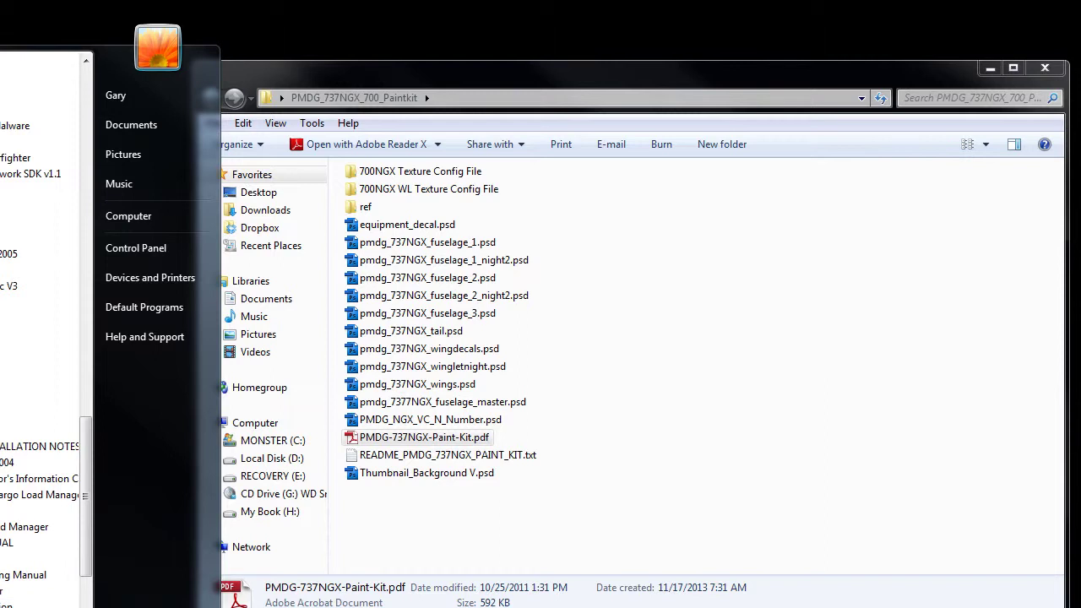
key(Return)
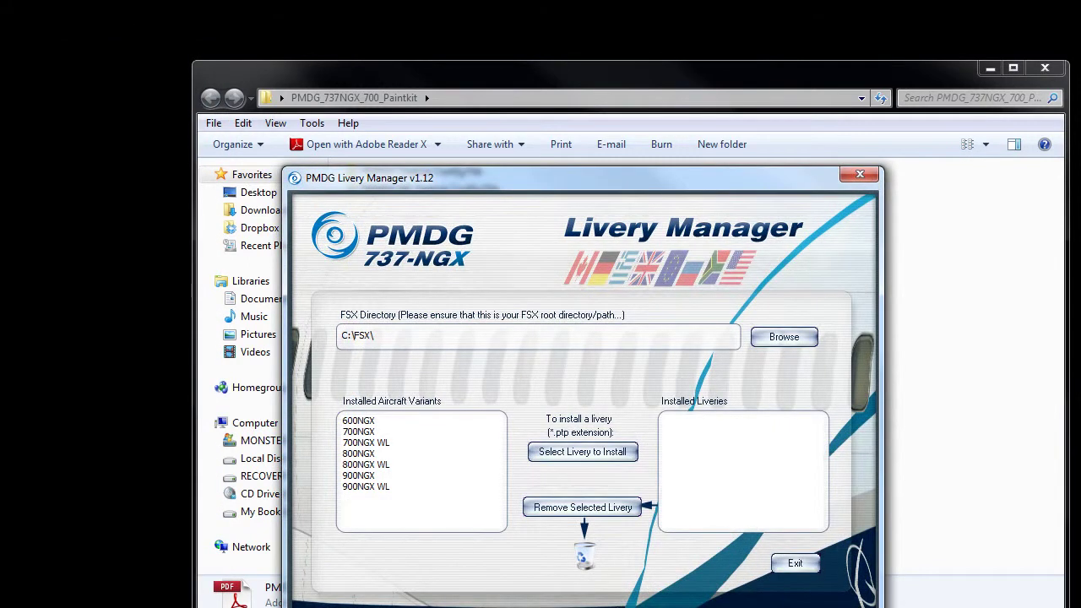
Export the 700NGX WL Alaska tute Winglets livery to the Desktop as alaskatute.ptp.
drag(608, 170, 618, 131)
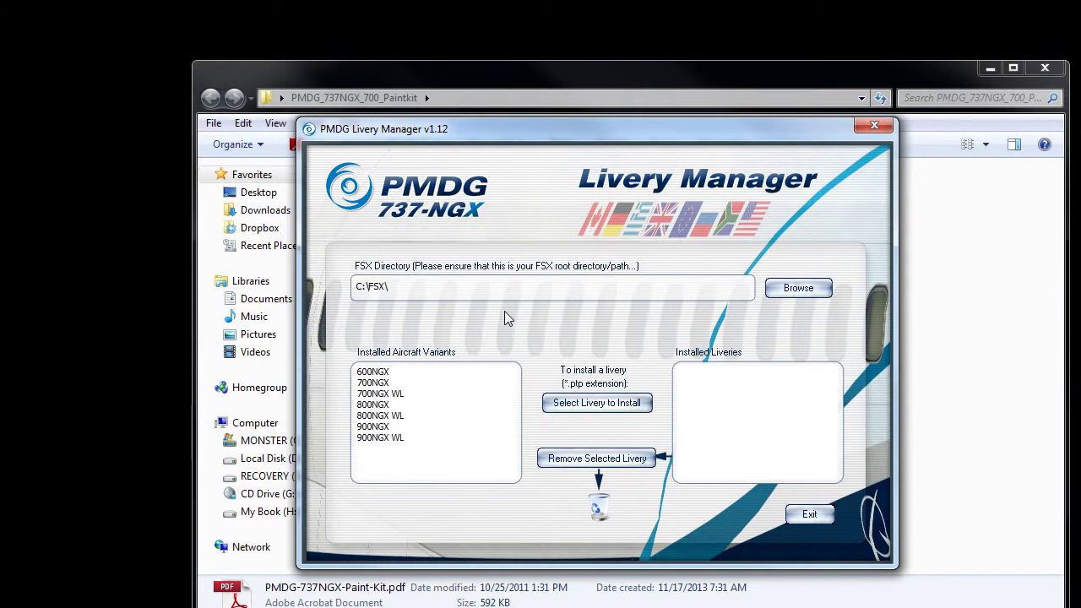
click(387, 394)
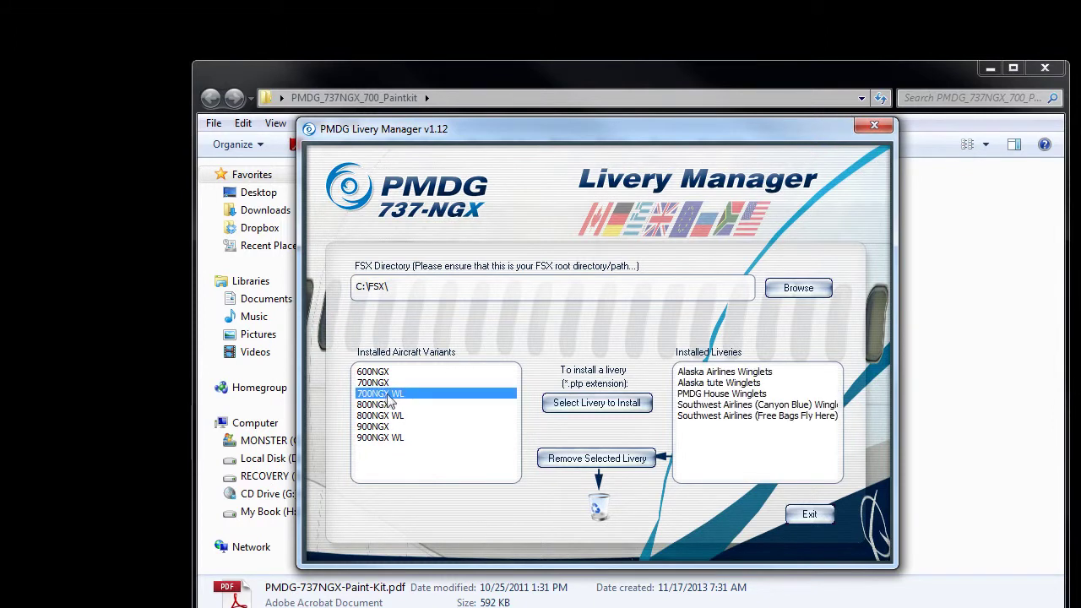
click(720, 384)
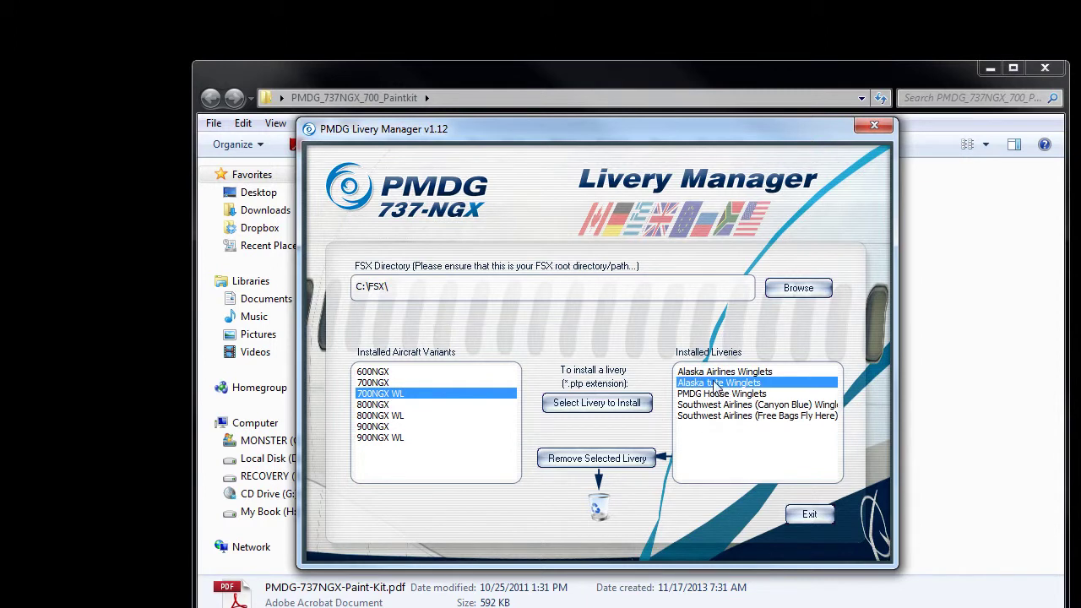
right_click(716, 386)
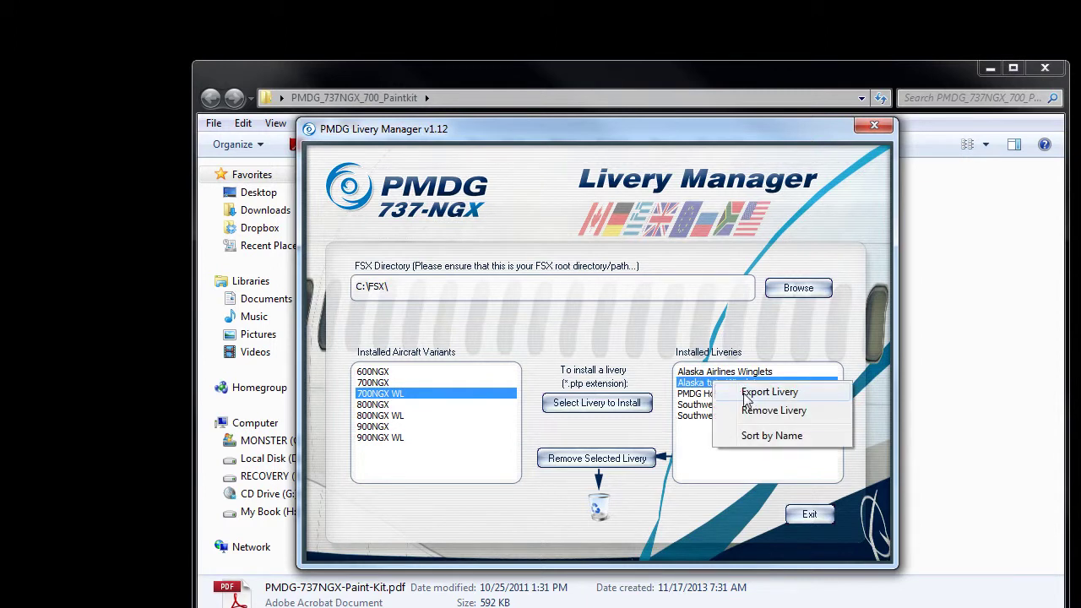
click(746, 395)
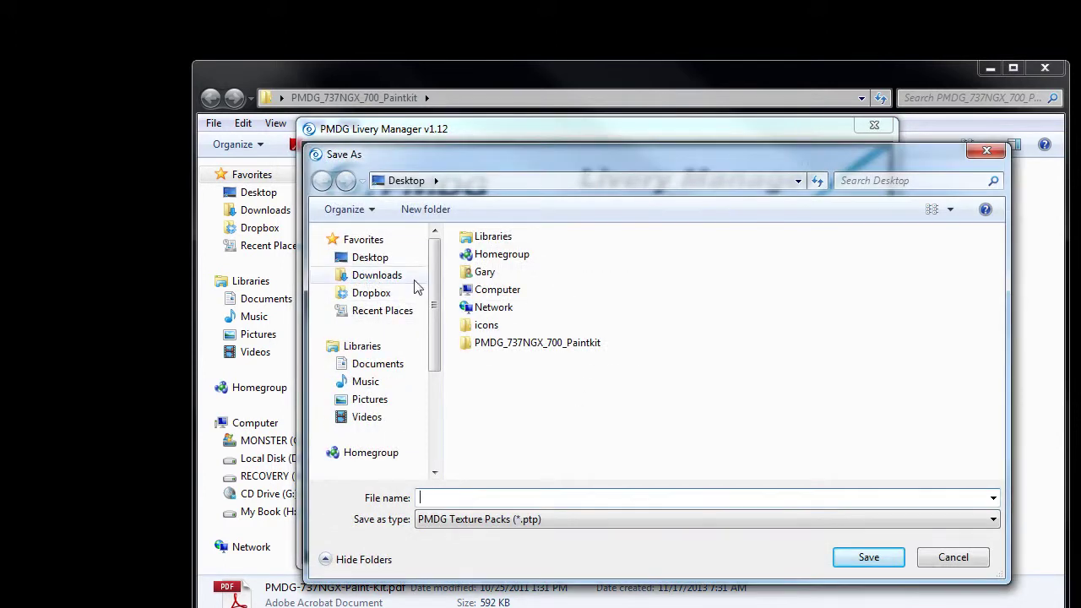
click(376, 259)
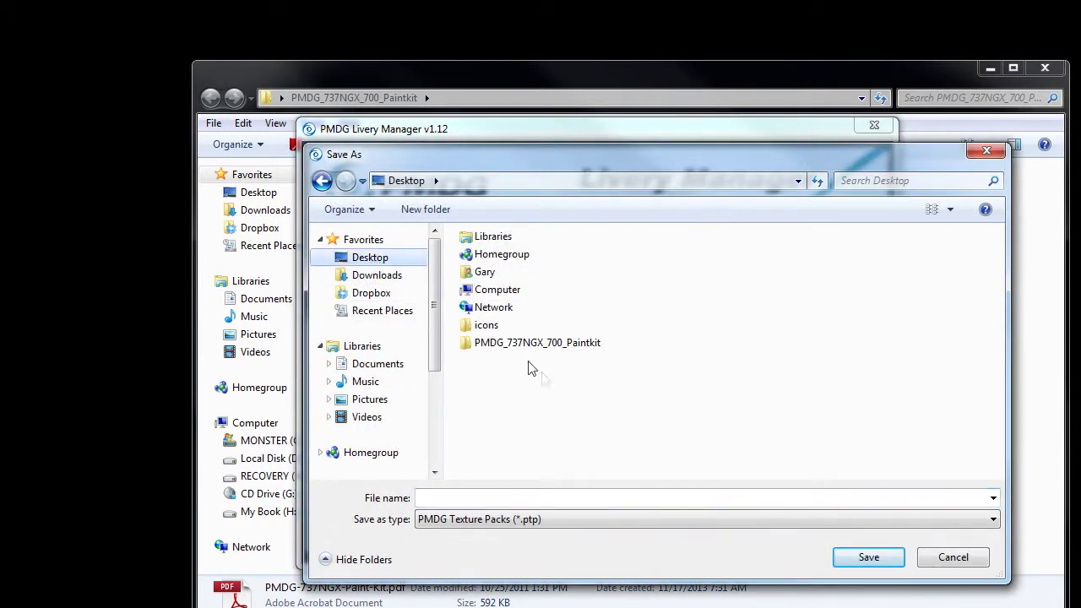
click(515, 498)
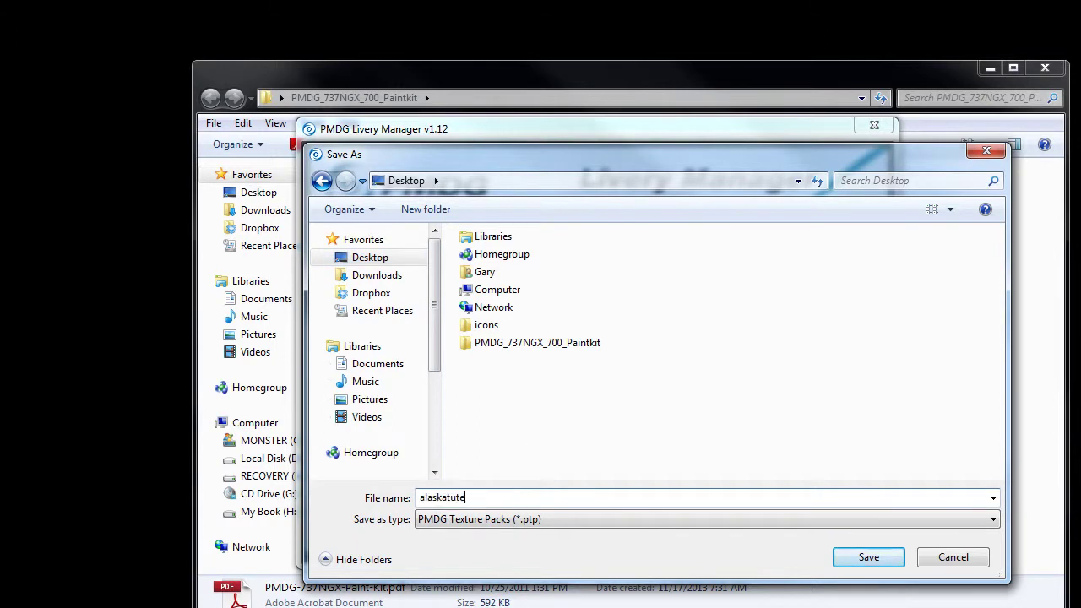
click(885, 556)
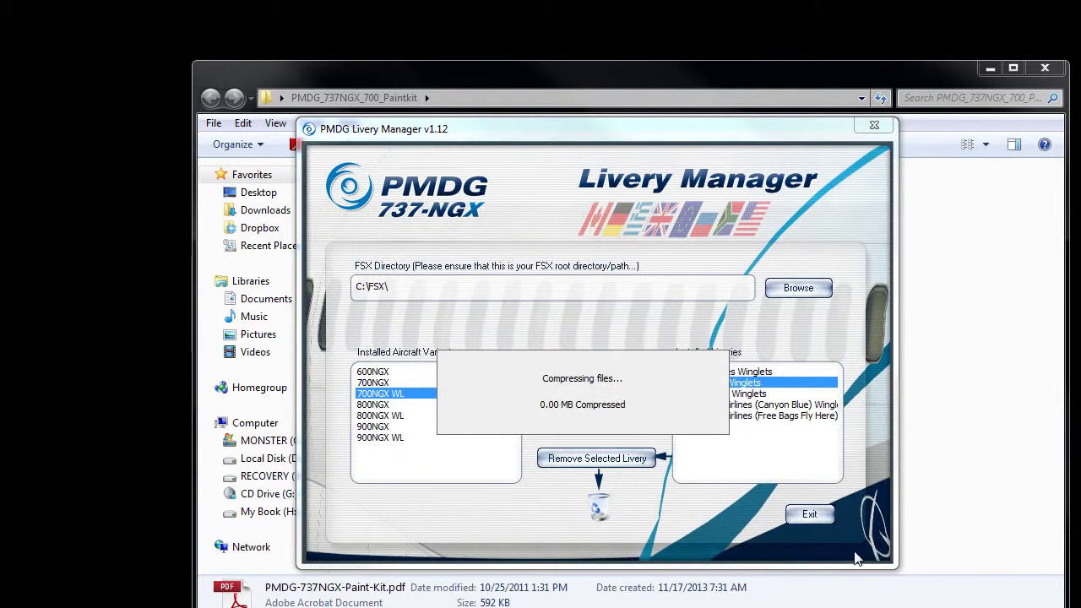